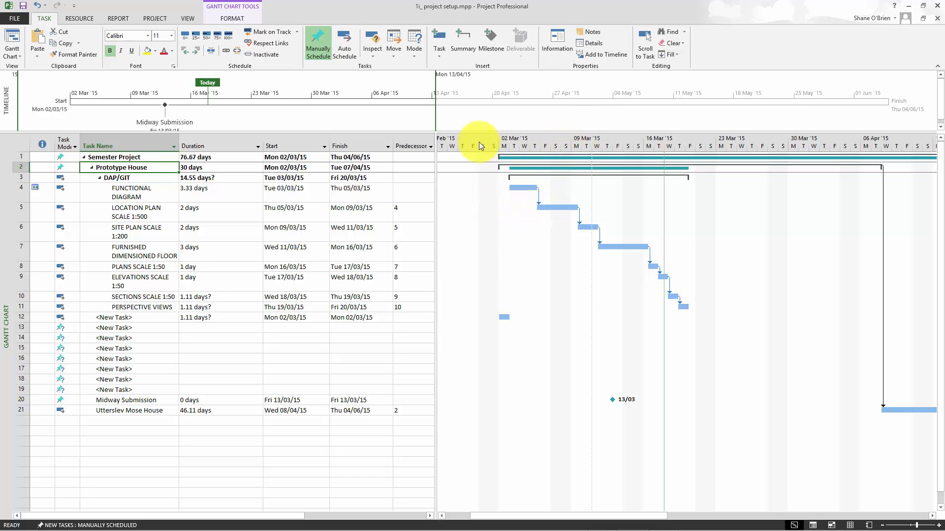
Step: Switch the project view from the Gantt Chart to the Resource Sheet
left_click(19, 55)
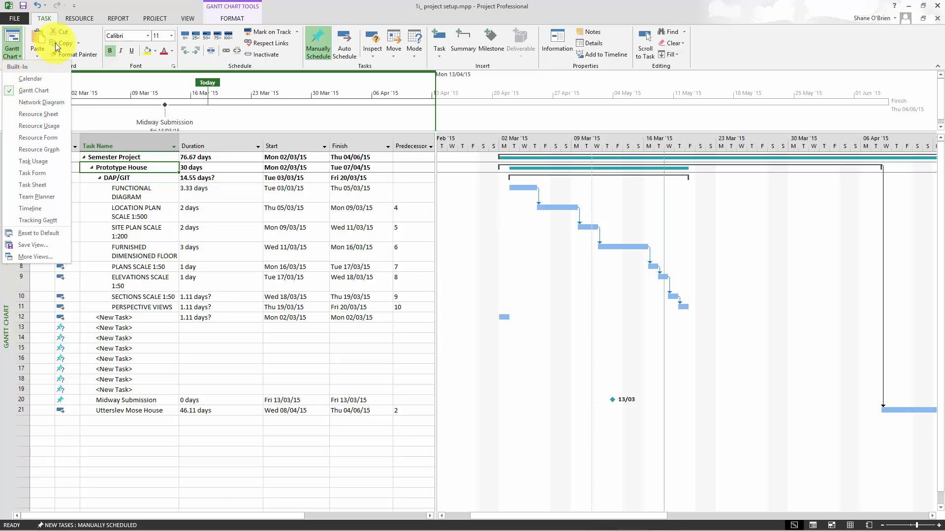
left_click(84, 2)
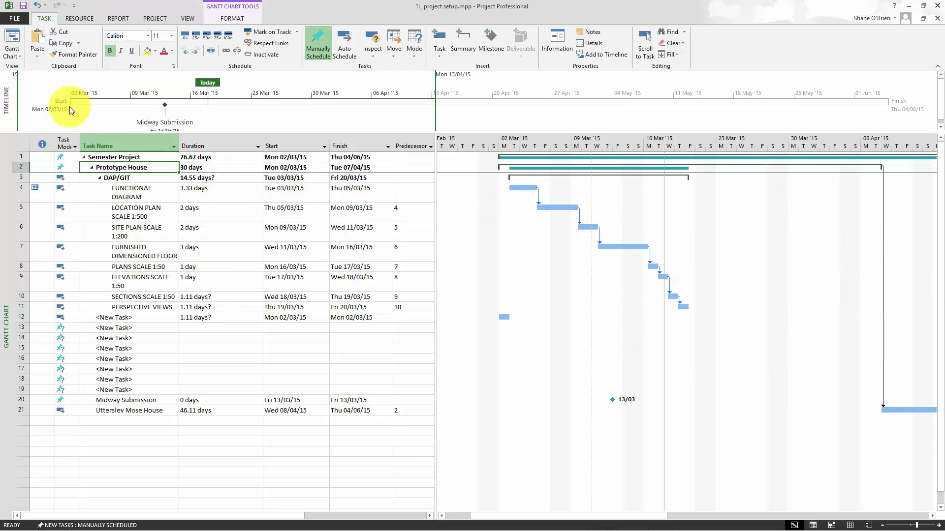
left_click(18, 55)
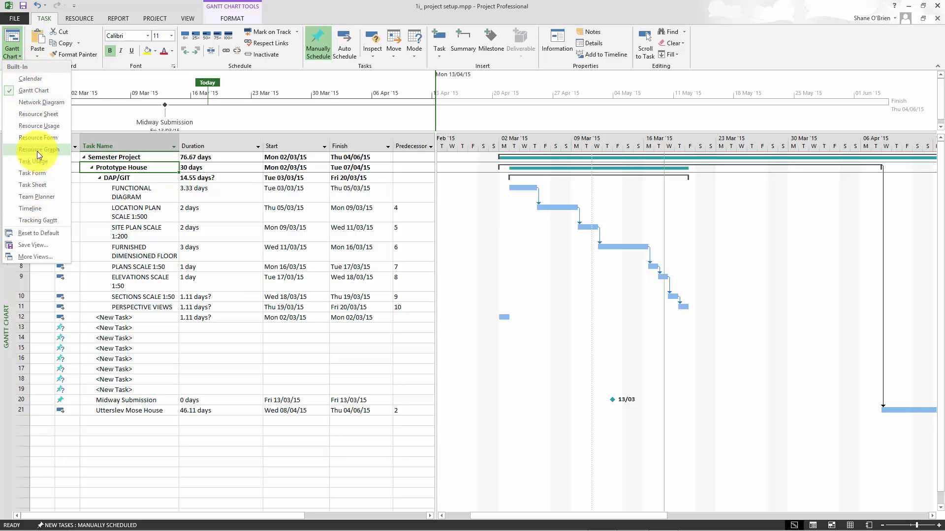
left_click(40, 114)
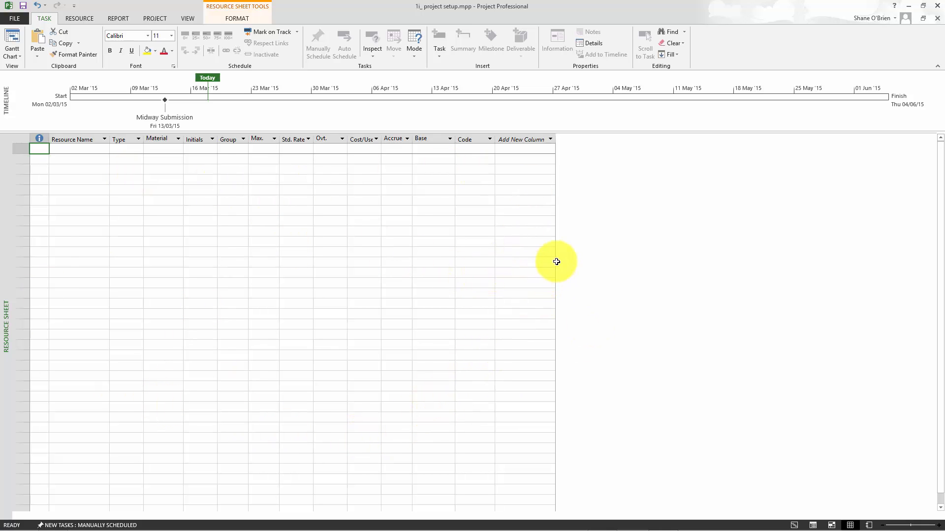
Step: Add a first resource named John through its Resource Information dialog
double_click(89, 150)
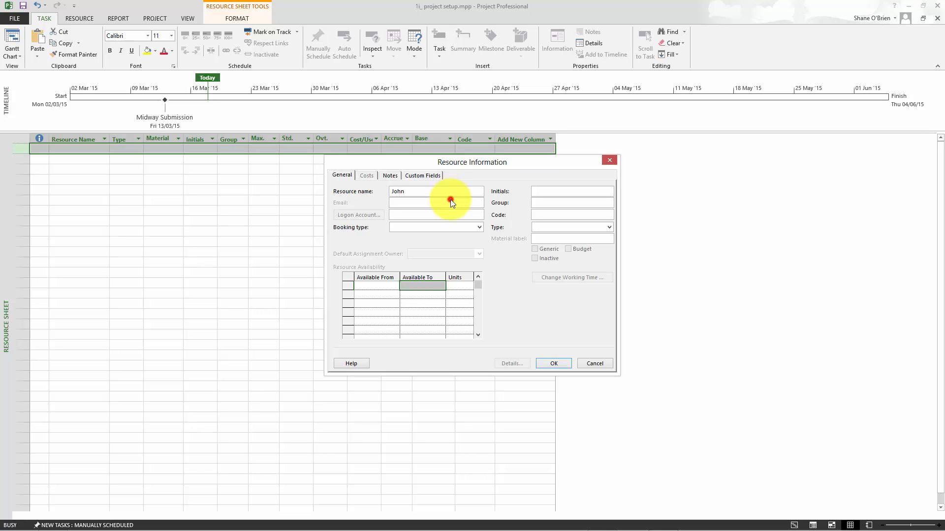
left_click(452, 192)
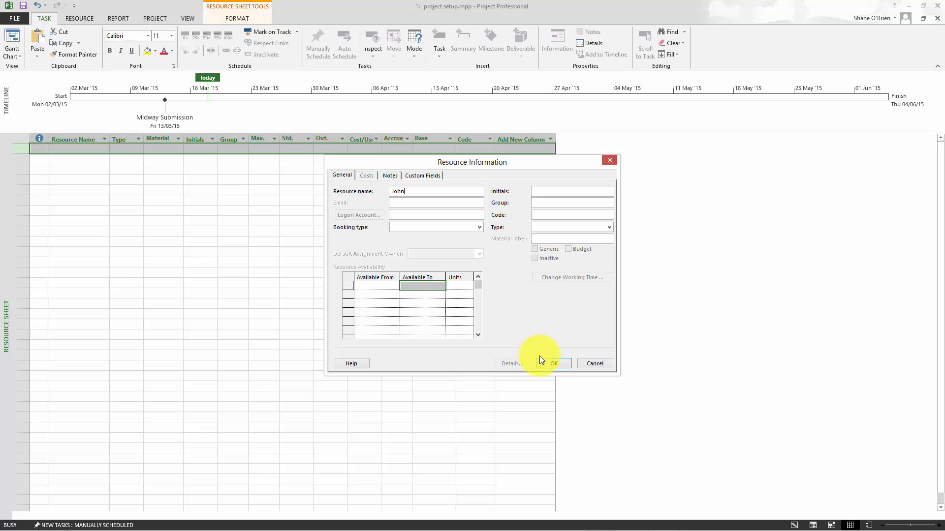
left_click(555, 364)
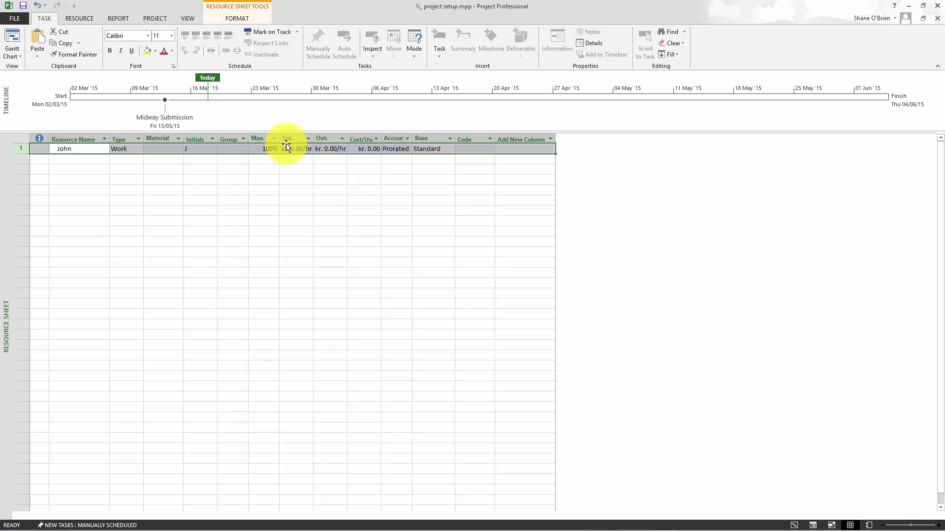
Step: Enter Paul as the second resource directly in the sheet's Resource Name column
left_click(65, 159)
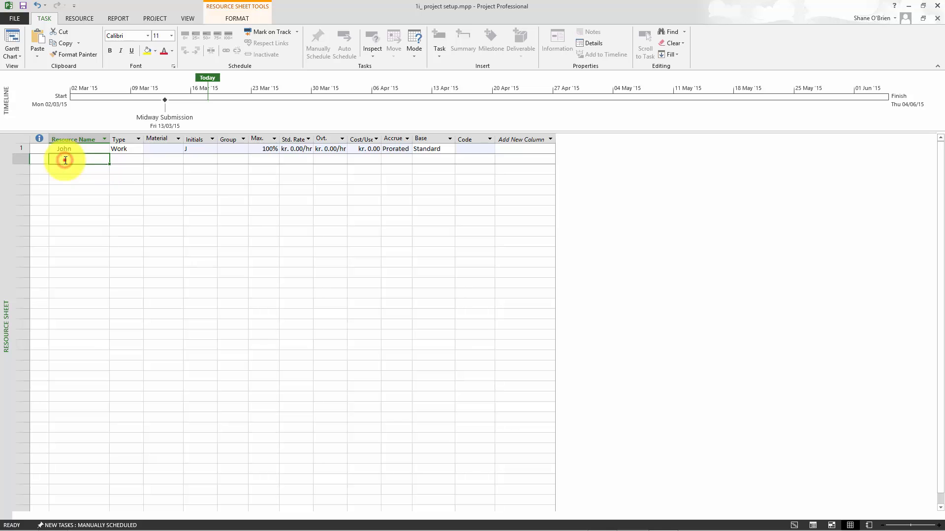
double_click(65, 160)
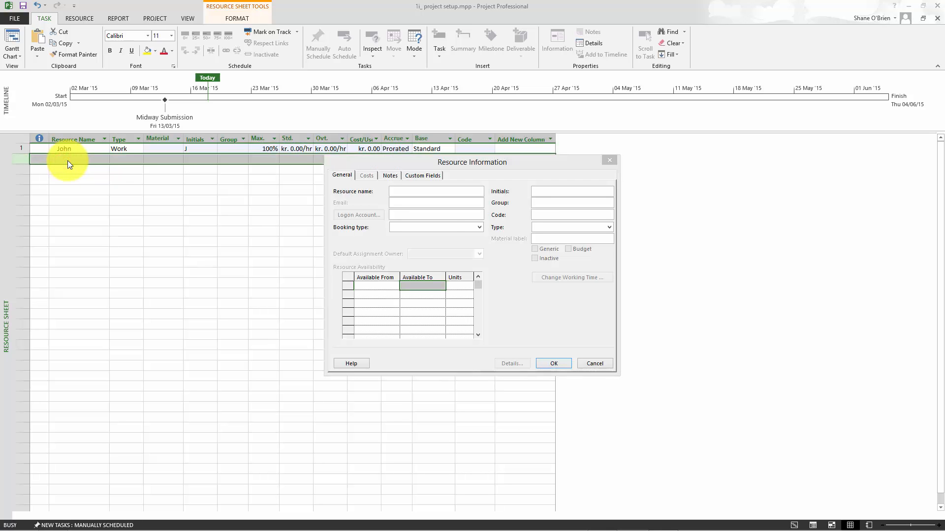
key("Escape")
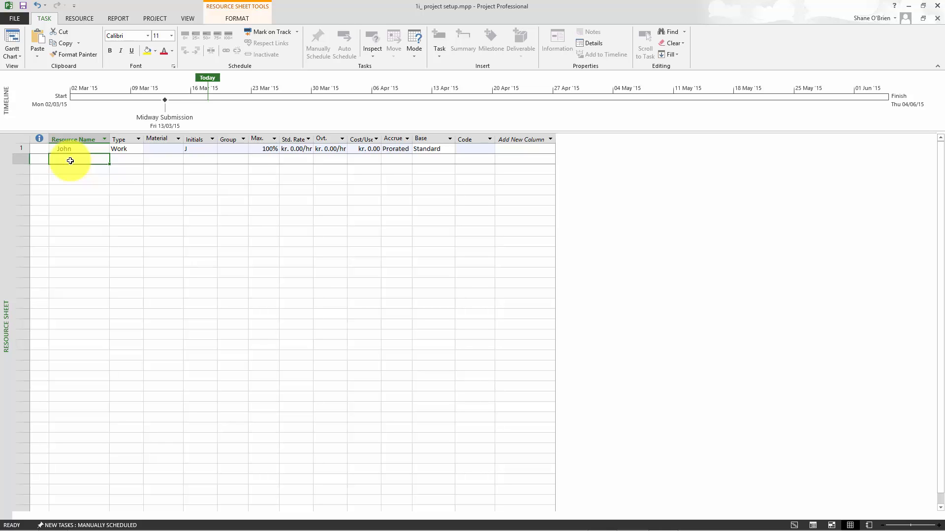
type("Paul")
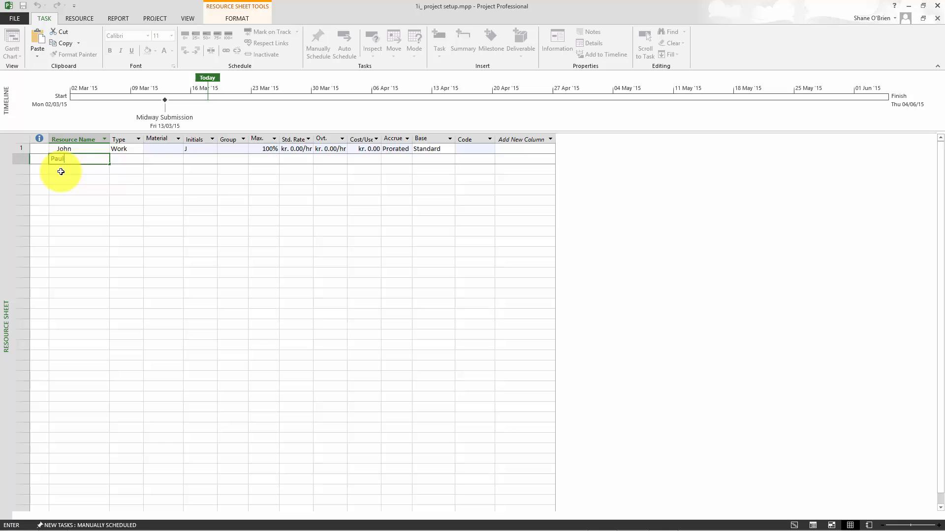
Step: Enter George as the third resource name and correct its spelling in the cell
left_click(61, 171)
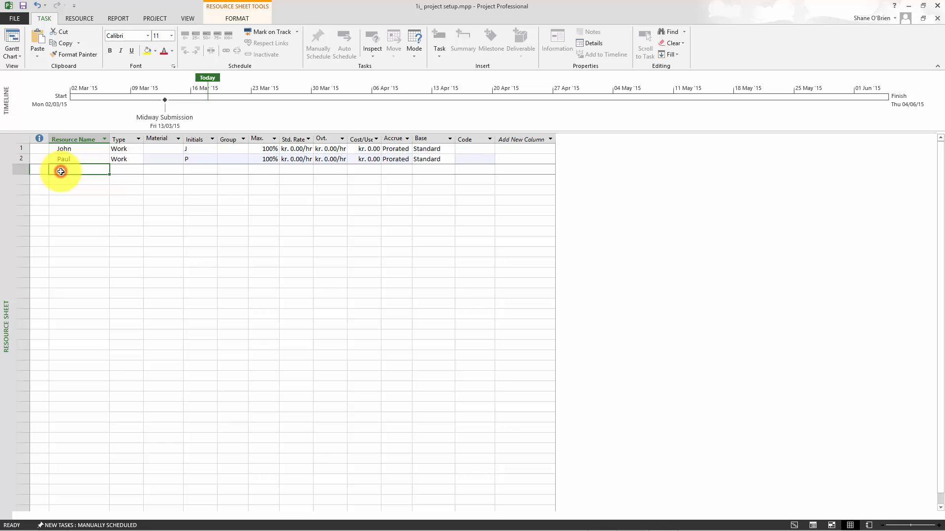
type("George")
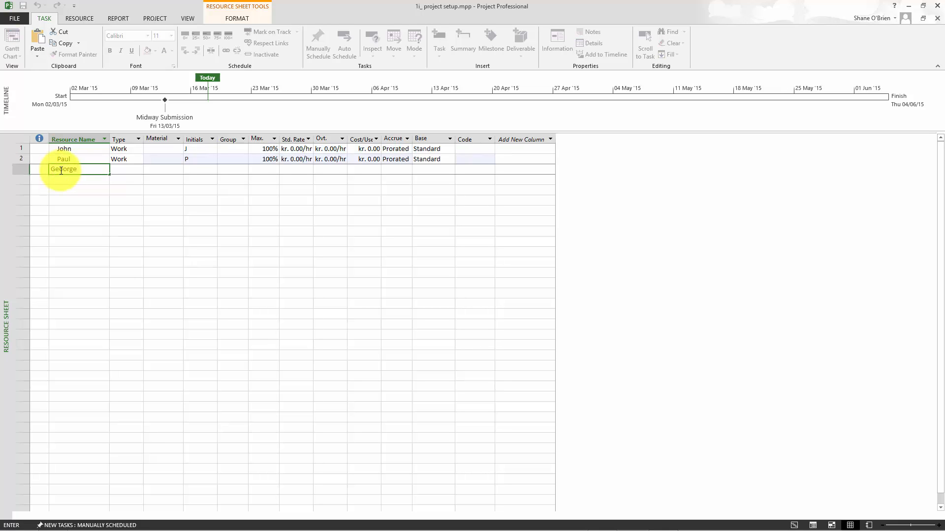
key("Return")
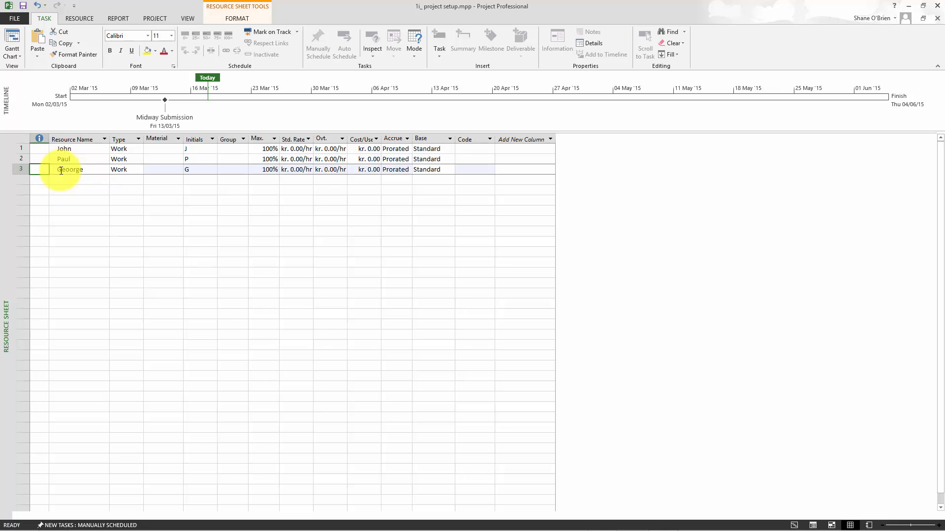
left_click(62, 170)
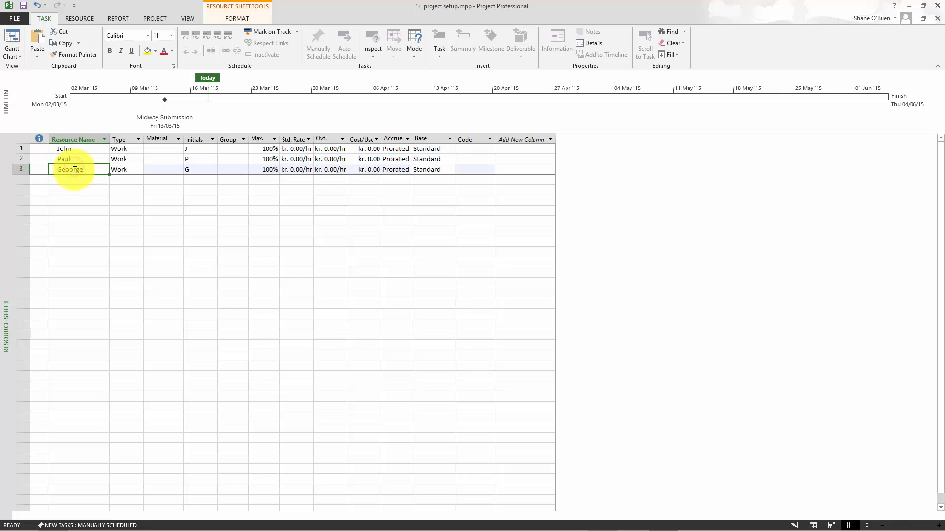
left_click(69, 169)
left_click(69, 170)
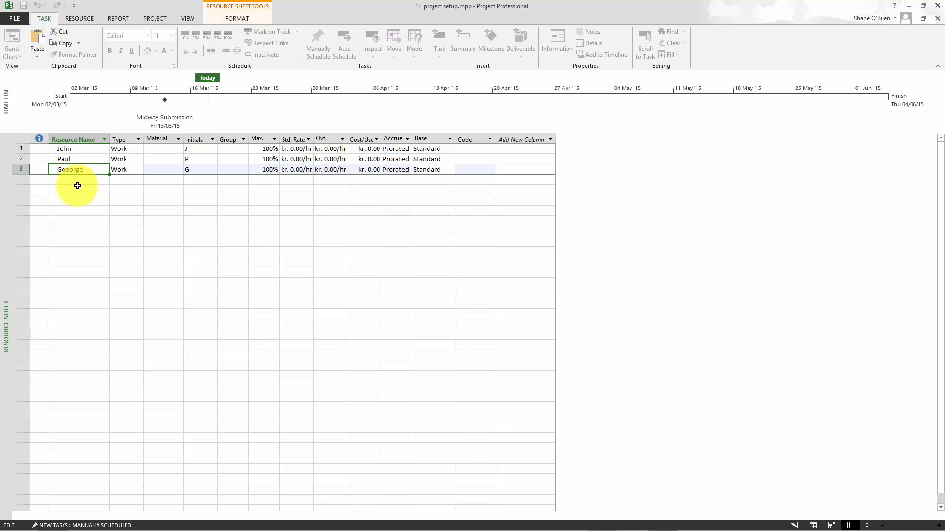
Step: Enter Ringo as the fourth resource name in the resource sheet
left_click(76, 178)
type("Ringo")
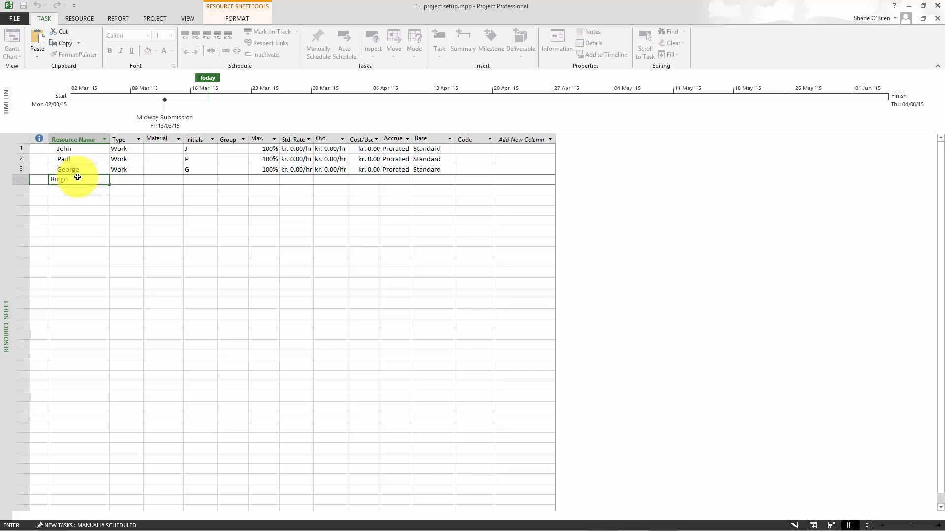
left_click(80, 241)
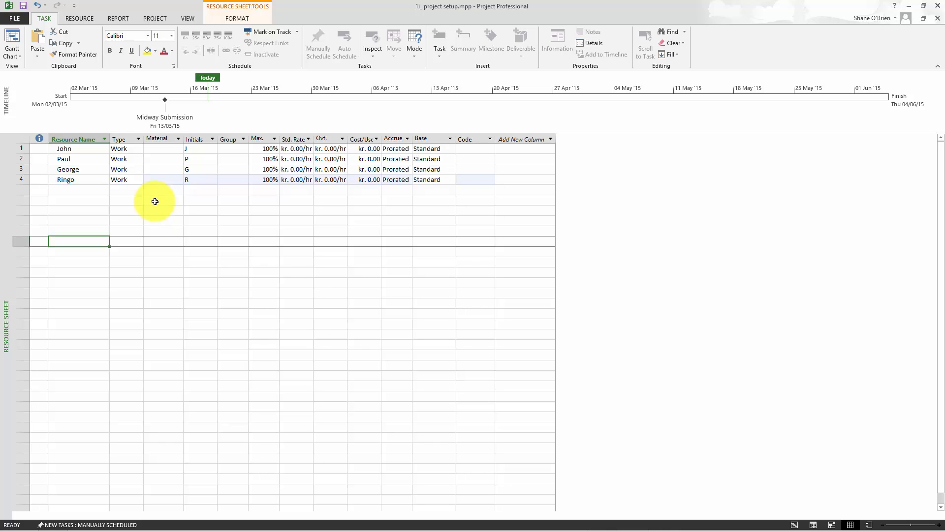
Step: Set John's standard rate to kr. 500.00/h in cost rate table A of his resource information
double_click(95, 150)
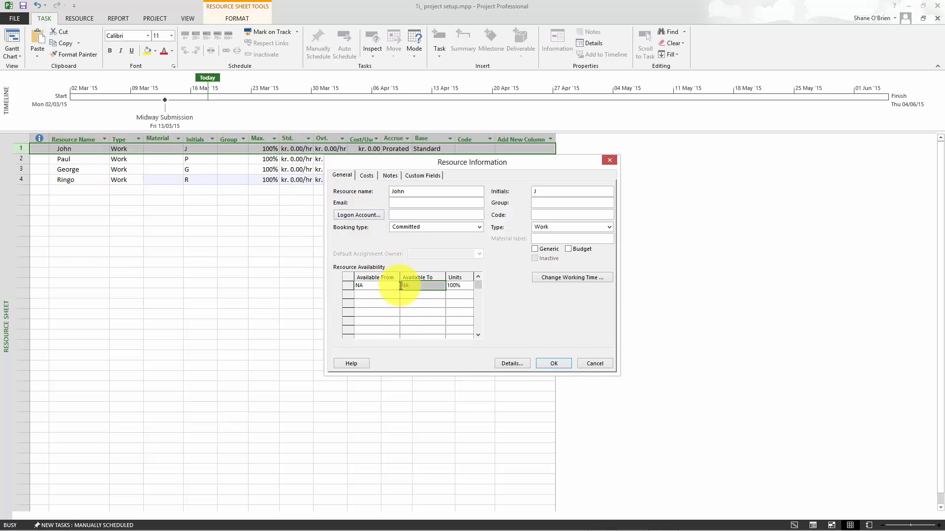
left_click(372, 173)
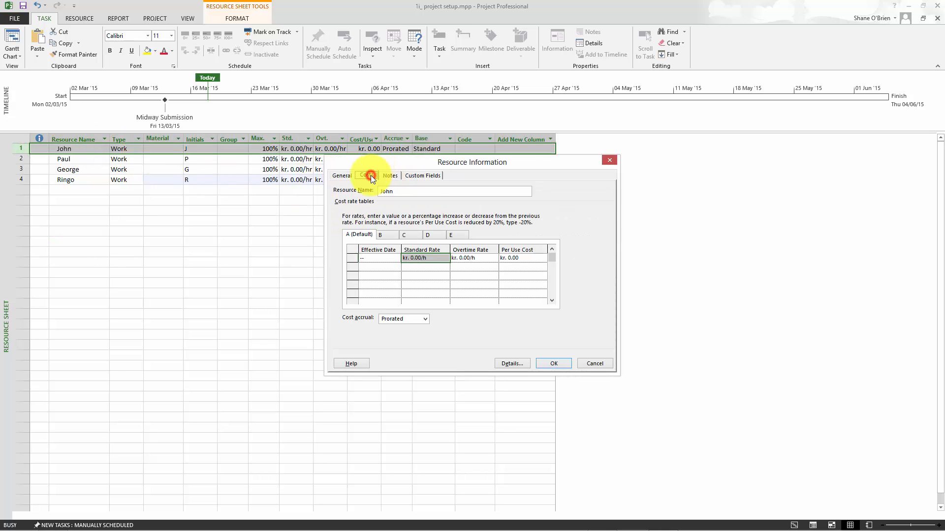
left_click(422, 258)
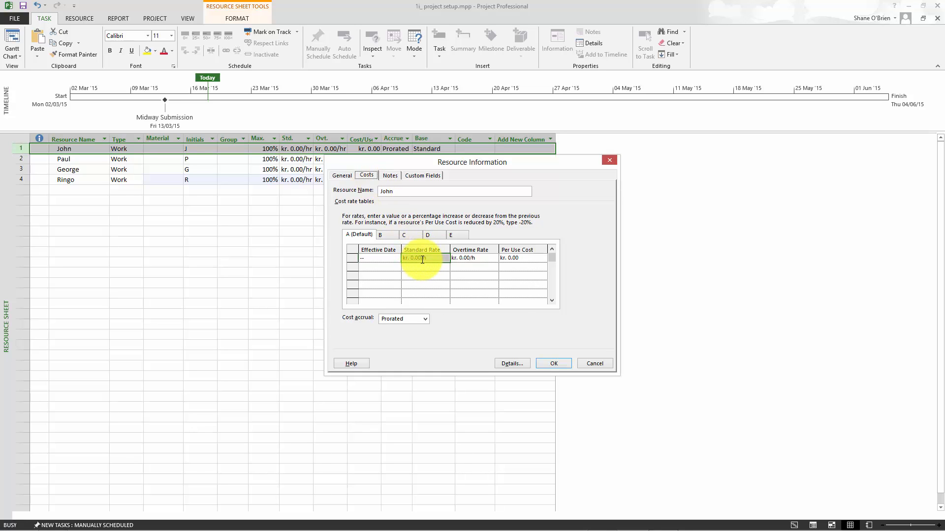
left_click(422, 251)
left_click(424, 257)
type("5")
type("00")
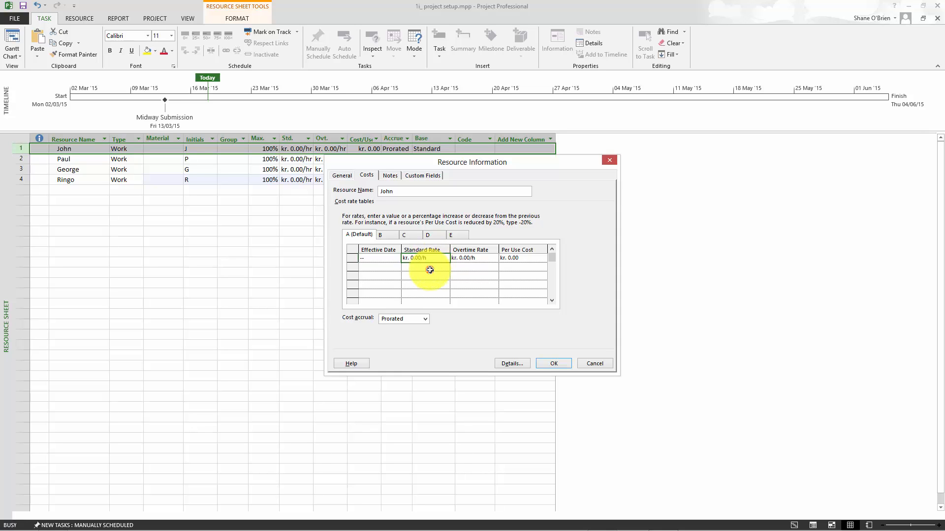
left_click(433, 269)
Step: Set John's overtime rate to kr. 750.00/h and apply the resource cost changes
left_click(472, 258)
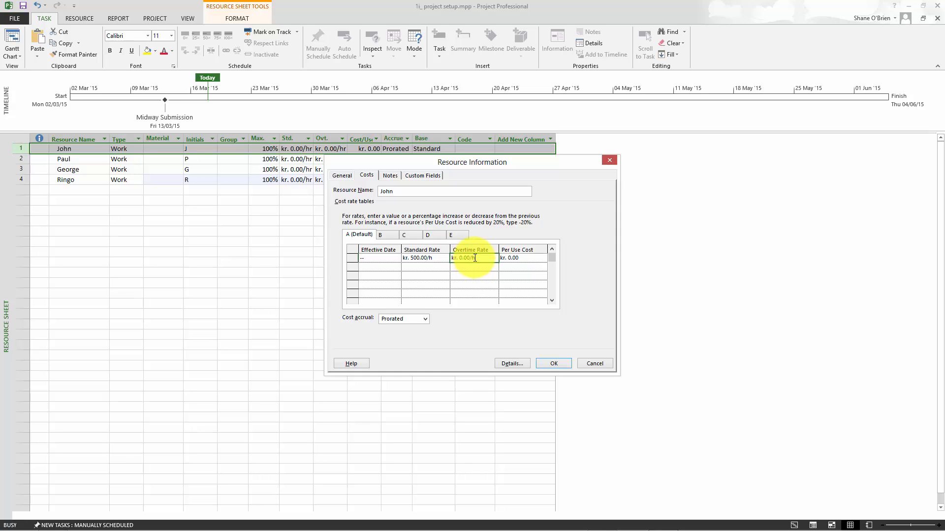
type("750")
left_click(479, 267)
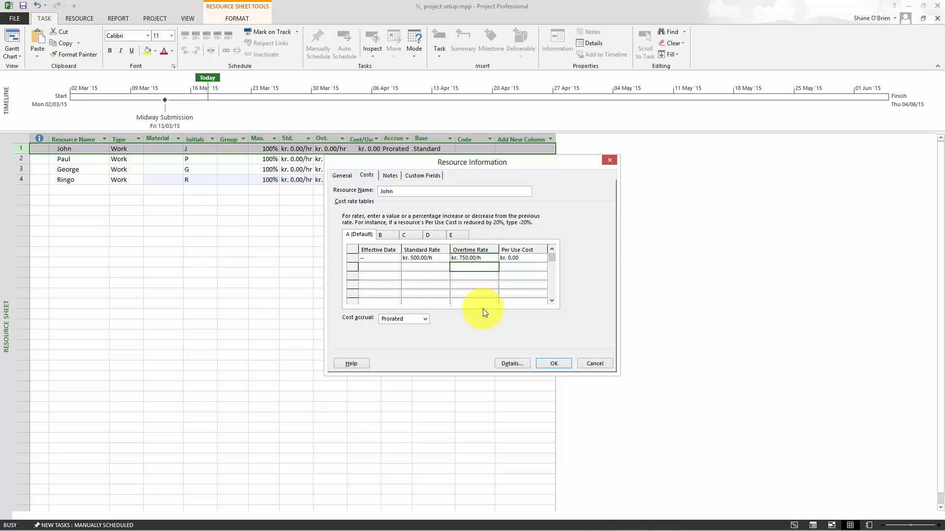
left_click(545, 362)
left_click(399, 305)
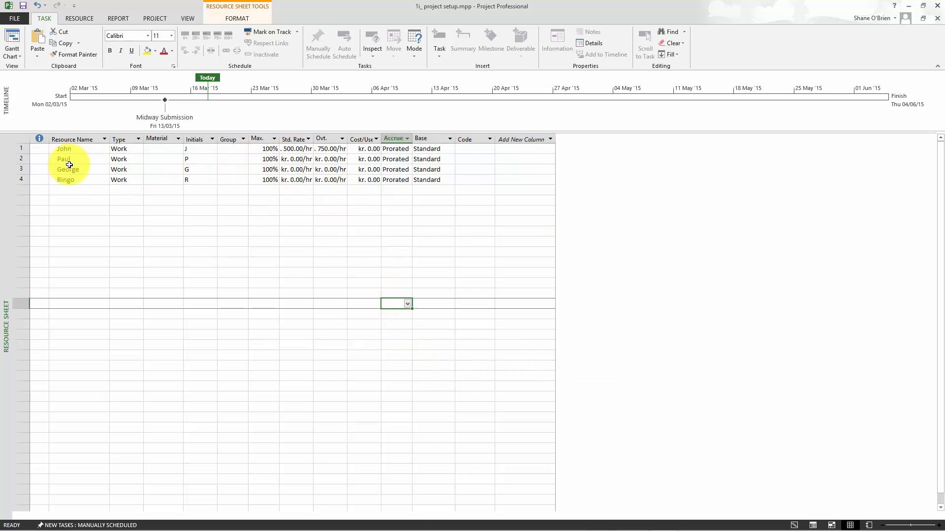
Step: Set Ringo's standard rate to 300 per hour in the resource's cost rate table and apply it
left_click(292, 159)
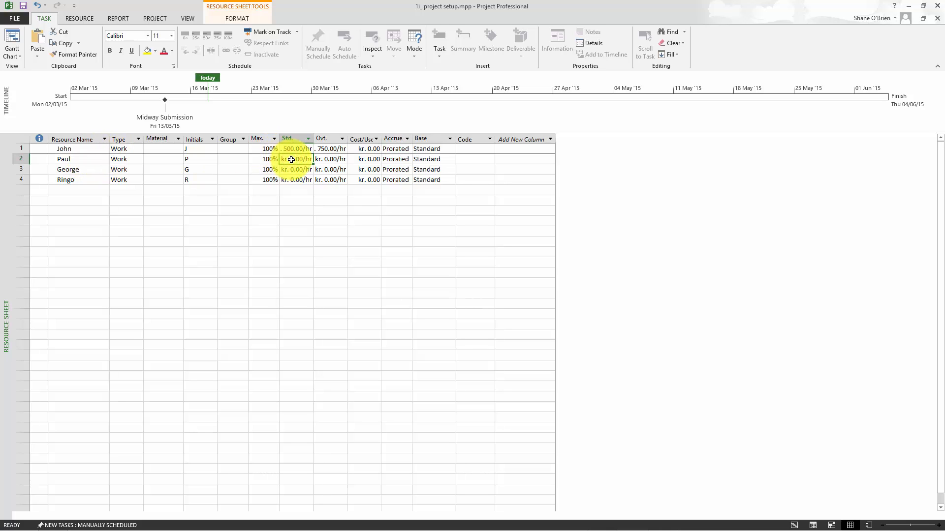
double_click(299, 179)
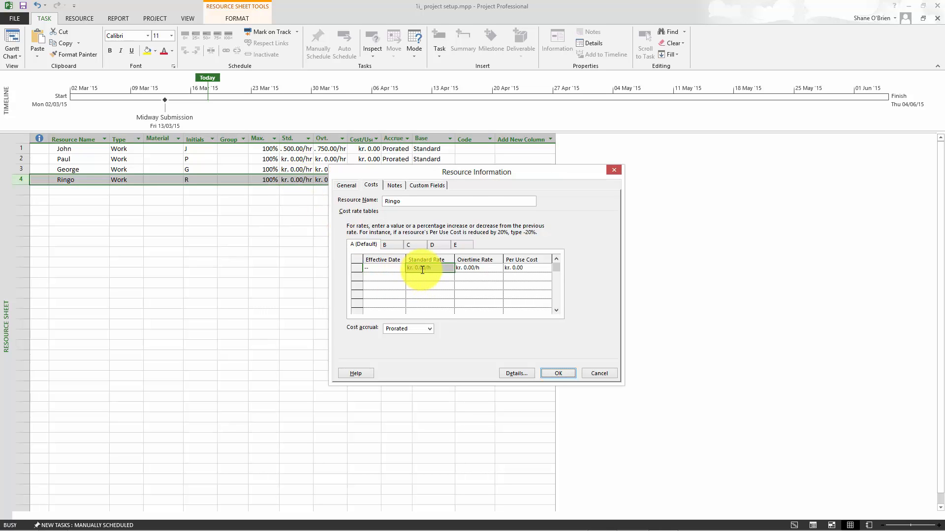
left_click(423, 269)
type("300")
left_click(553, 374)
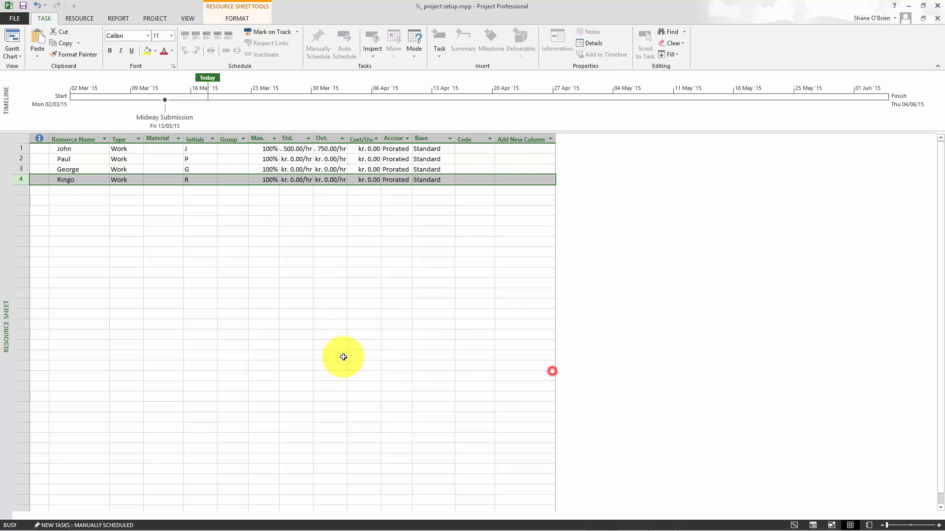
left_click(328, 336)
Step: Set George's standard rate to 500 per hour in the resource's cost rate table and apply it
left_click(305, 169)
double_click(305, 168)
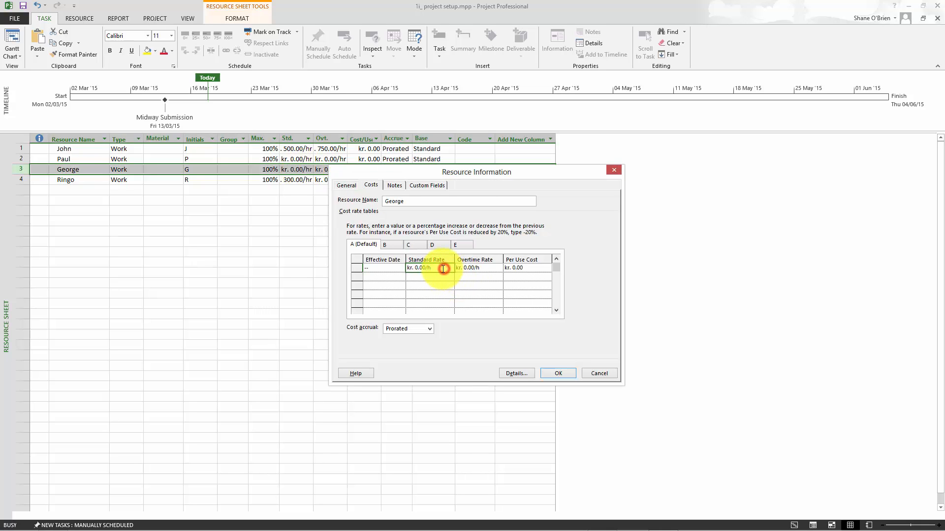
left_click(438, 268)
left_click(410, 271)
left_click_drag(410, 271, 431, 270)
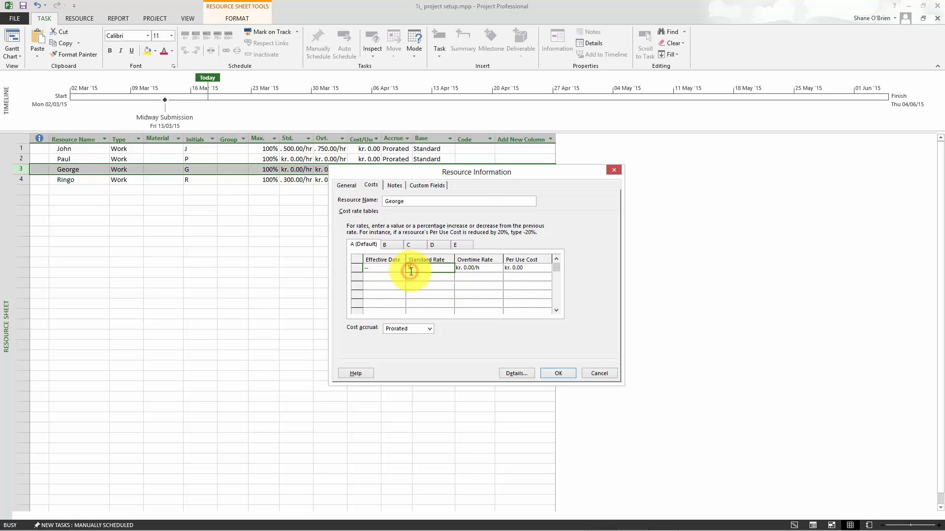
type("500")
left_click(551, 372)
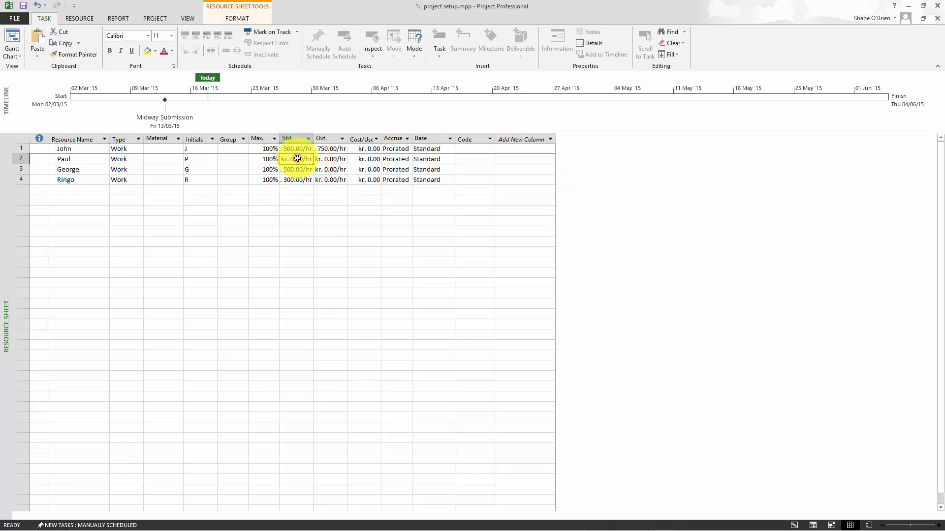
Step: Set Paul's standard rate to 500 per hour in the resource's cost rate table and apply it
left_click(298, 158)
double_click(297, 158)
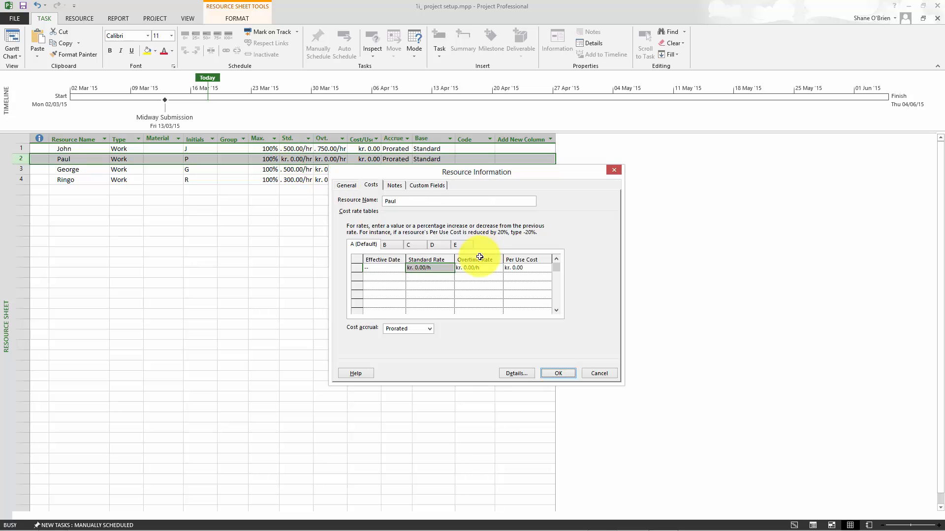
left_click(436, 268)
type("5")
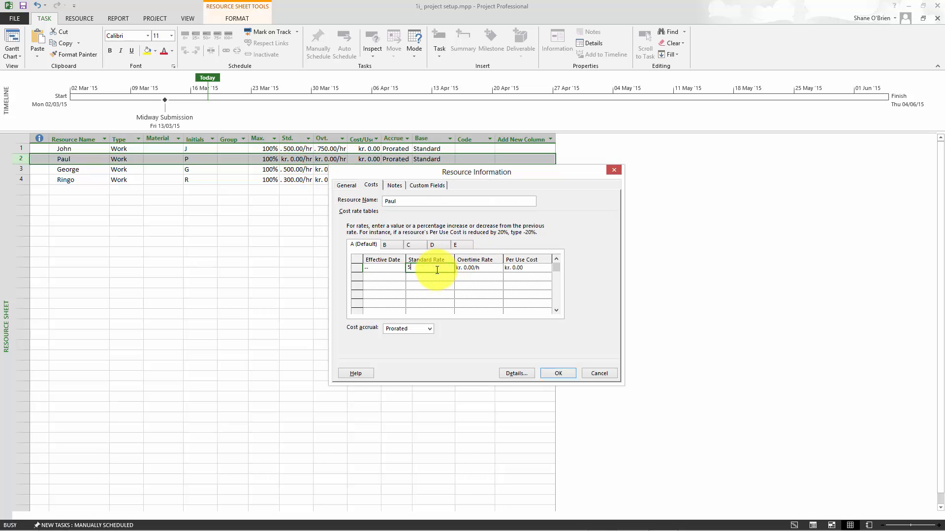
type("00")
left_click(558, 373)
left_click(505, 393)
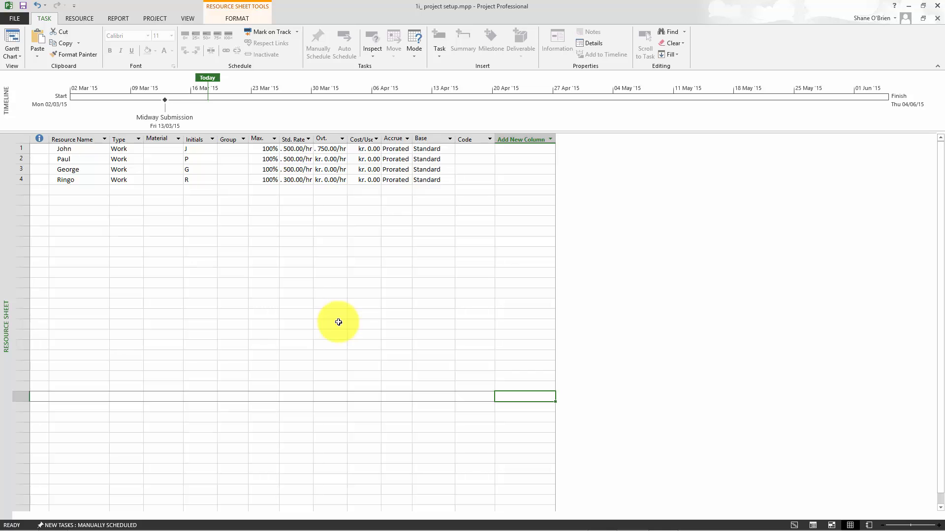
left_click(586, 335)
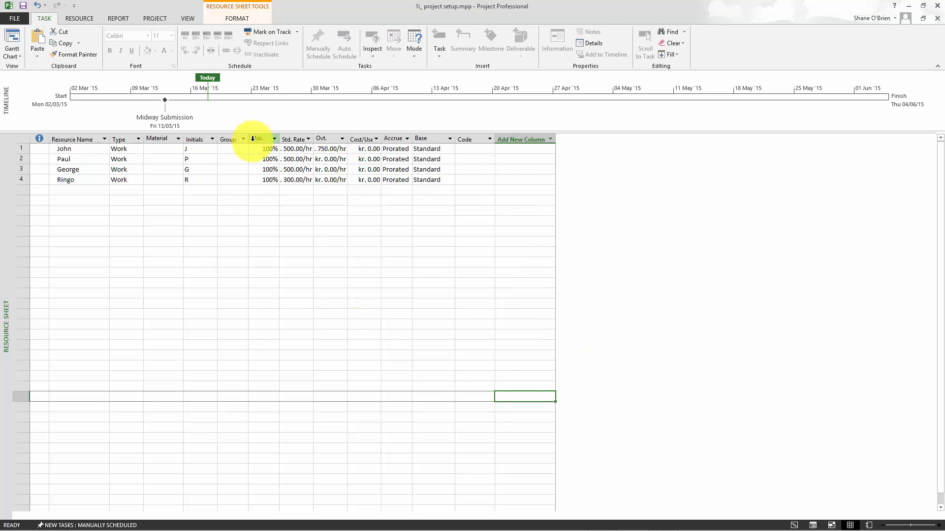
Step: Switch to the Gantt Chart view and assign John as a resource to the FUNCTIONAL DIAGRAM task
left_click(14, 40)
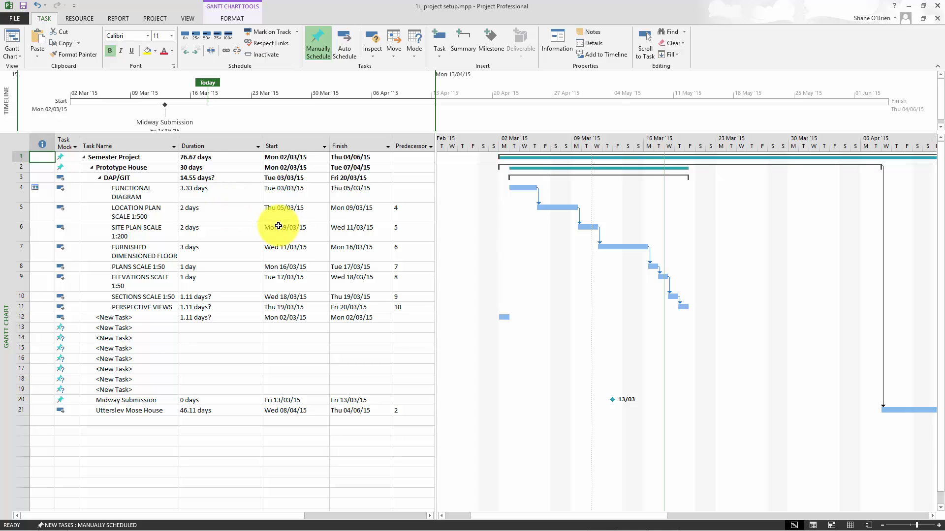
left_click(101, 178)
left_click(101, 178)
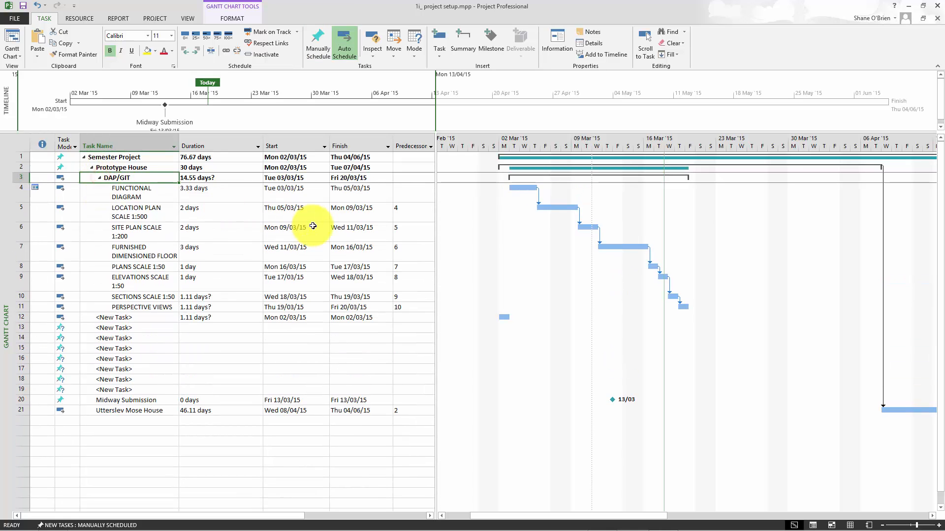
left_click(167, 196)
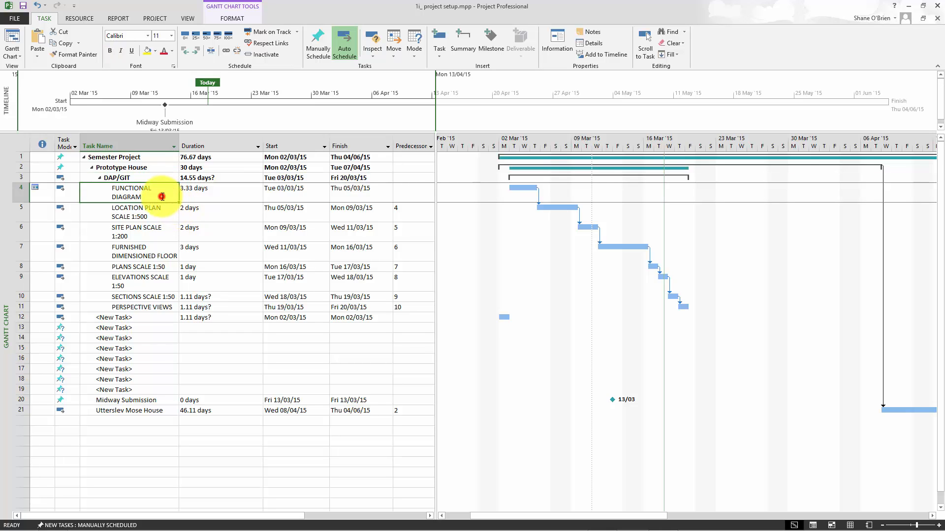
double_click(162, 196)
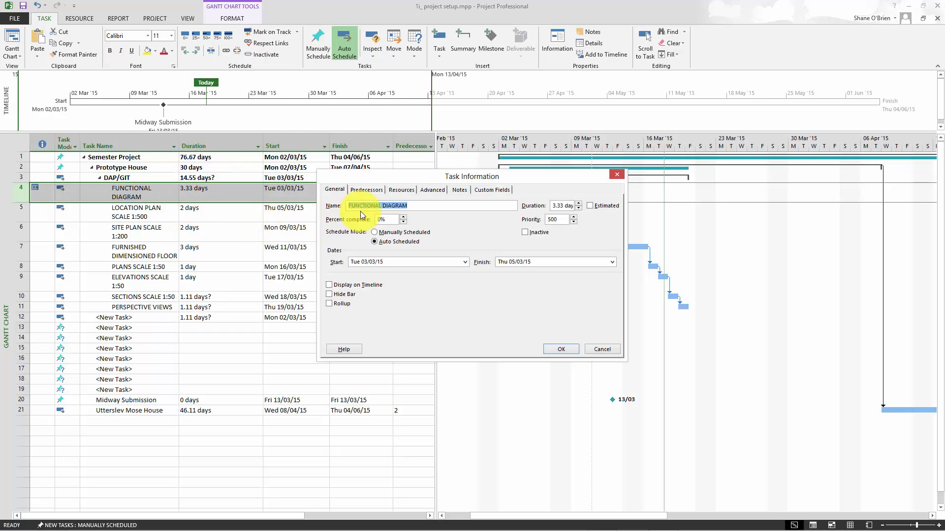
left_click(390, 190)
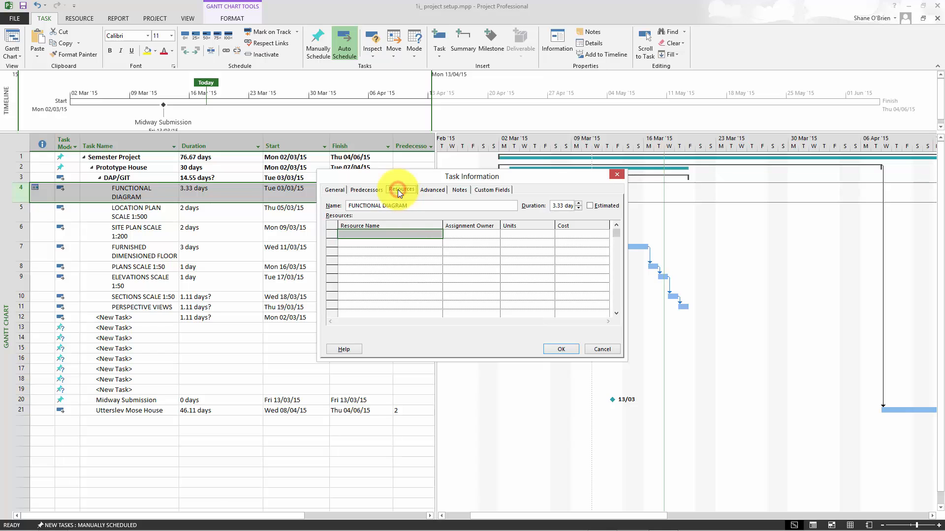
left_click(406, 239)
left_click(438, 236)
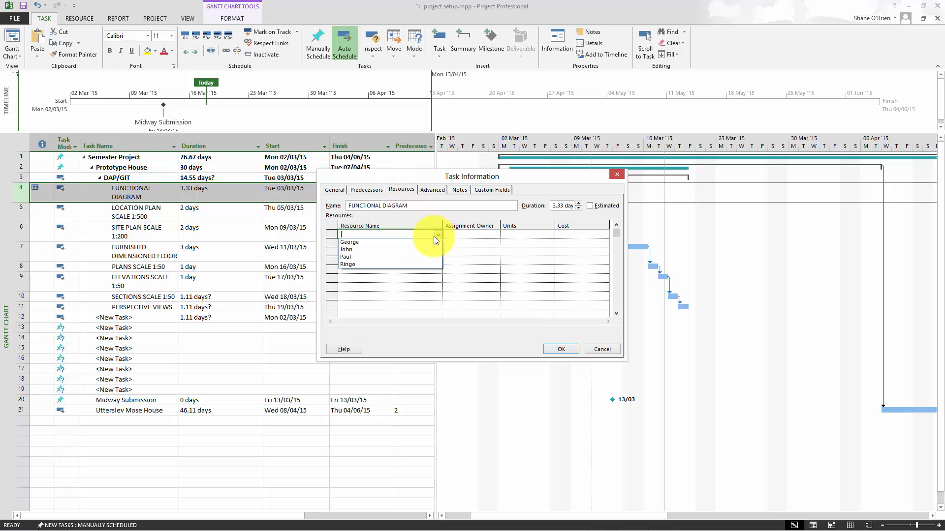
left_click(359, 250)
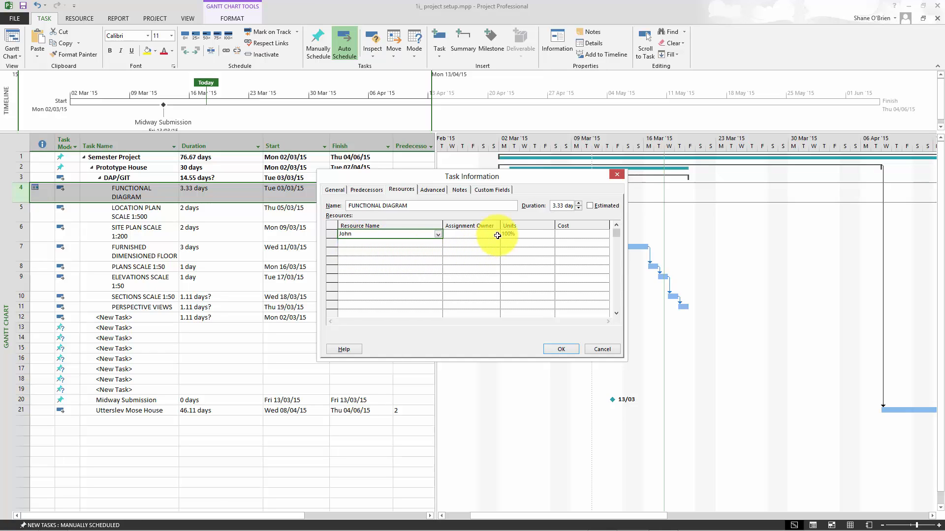
left_click(555, 349)
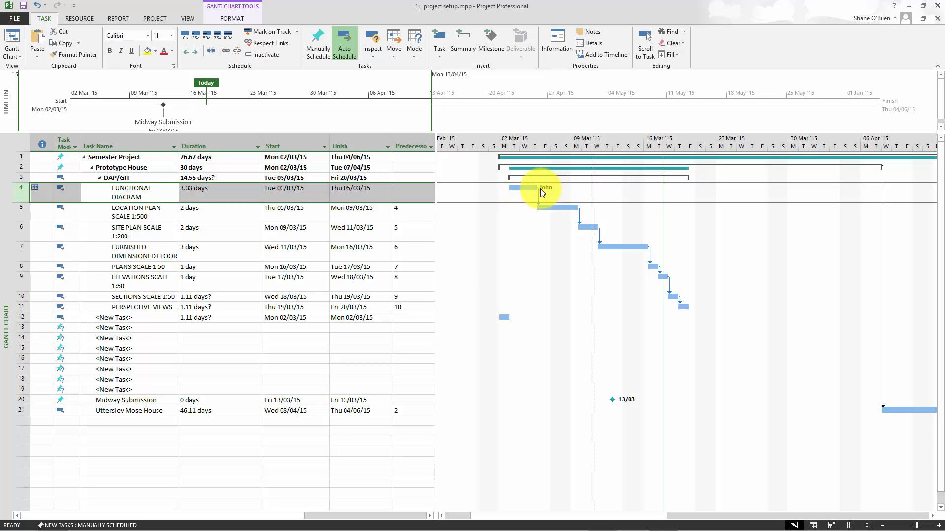
Step: Add George and Paul as further resources to the FUNCTIONAL DIAGRAM task and apply the assignment
left_click(173, 195)
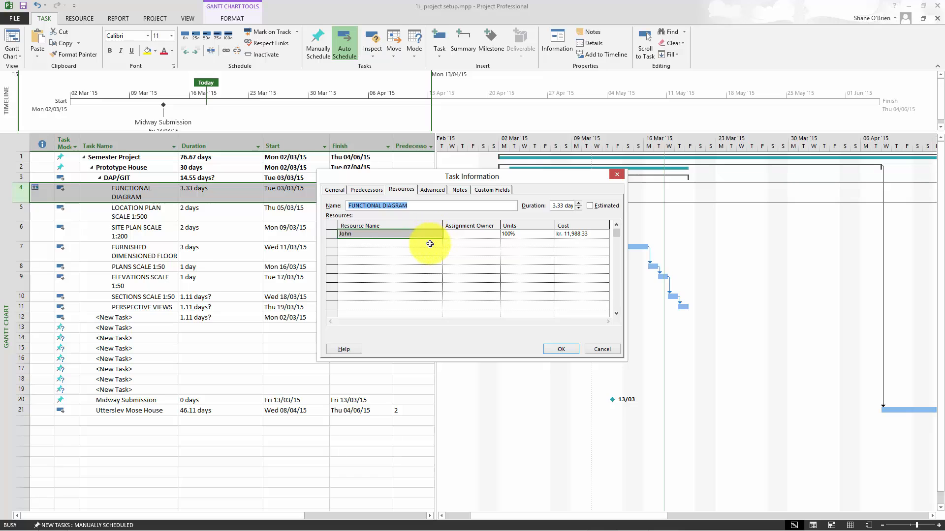
left_click(438, 243)
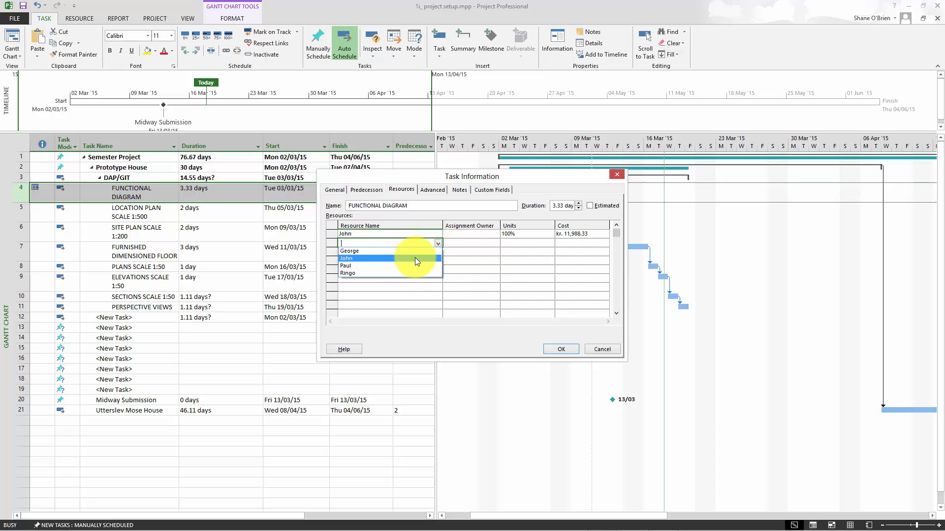
left_click(415, 250)
left_click(438, 252)
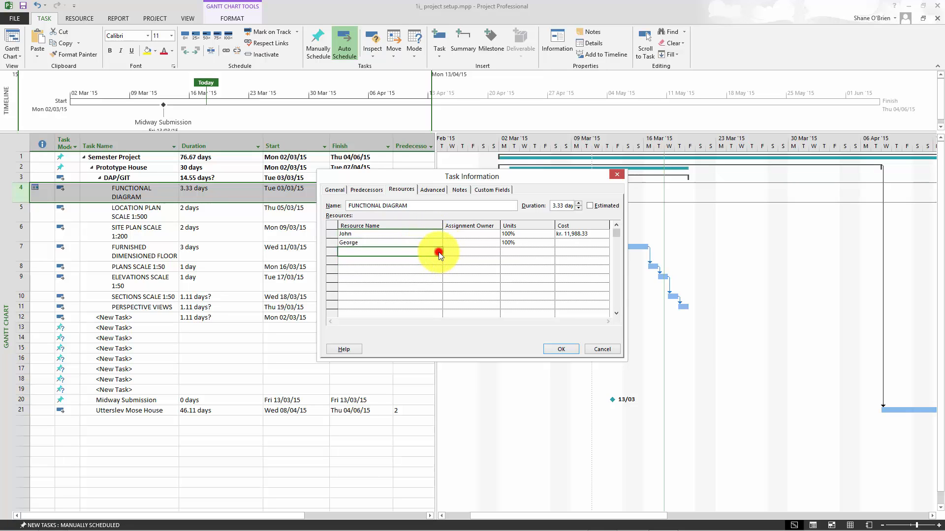
left_click(391, 274)
left_click(426, 261)
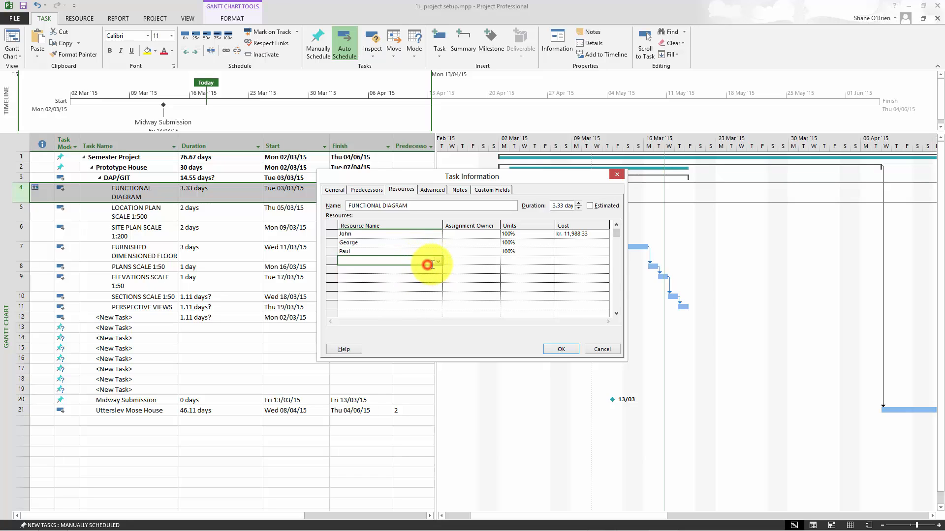
left_click(438, 260)
left_click(438, 262)
left_click(494, 331)
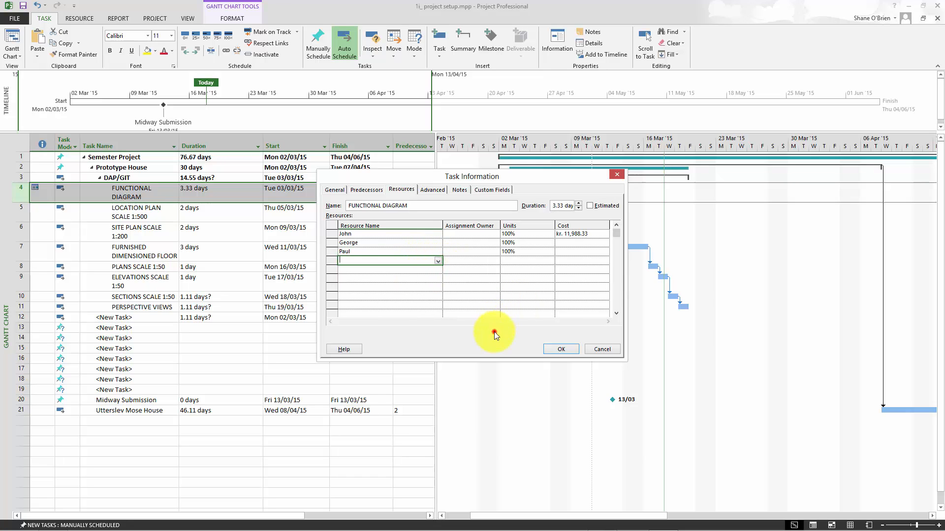
left_click(560, 352)
left_click(562, 350)
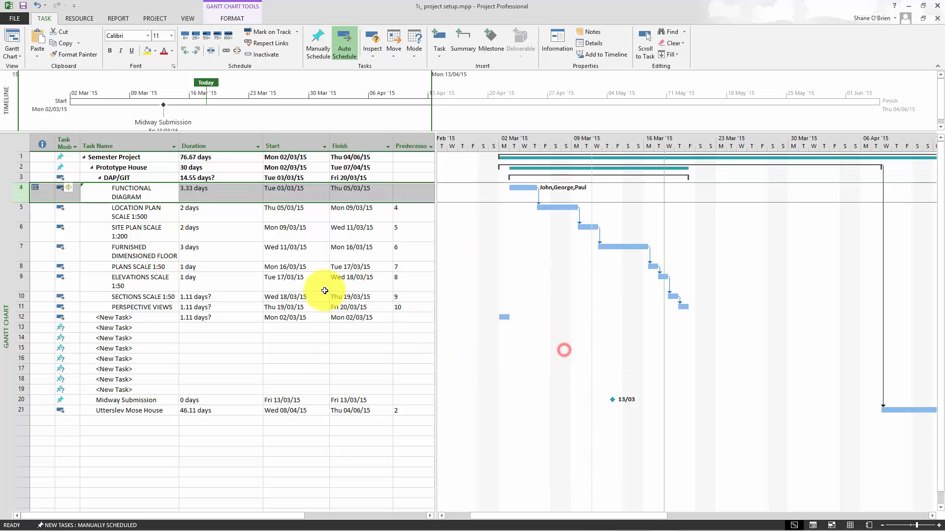
left_click(289, 248)
left_click(273, 207)
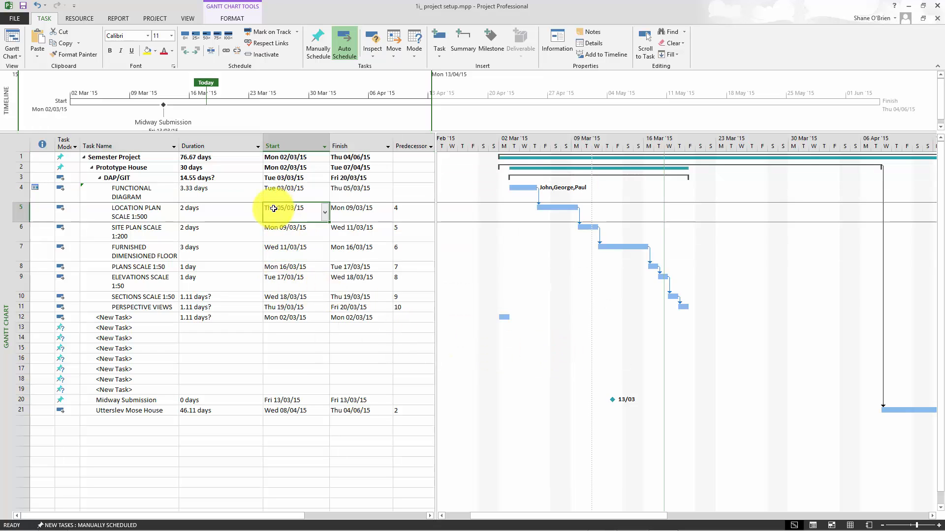
left_click(280, 196)
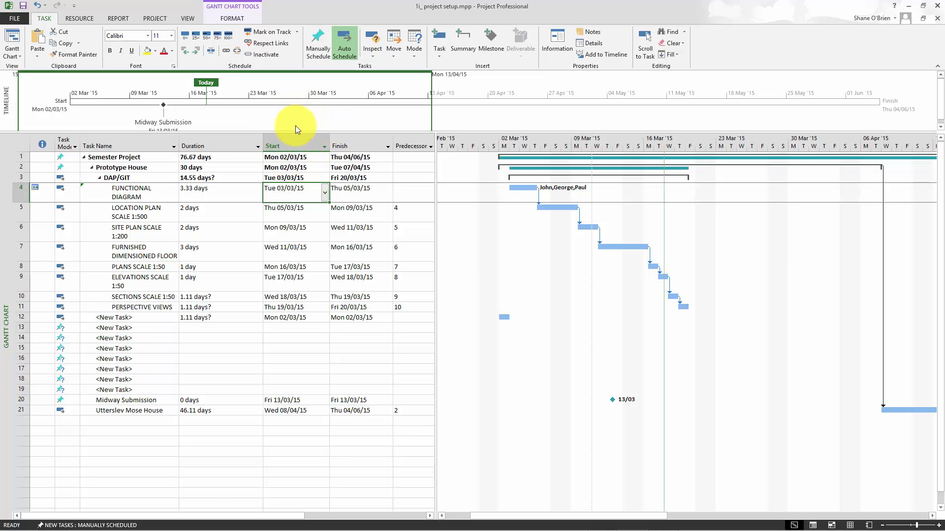
left_click(325, 194)
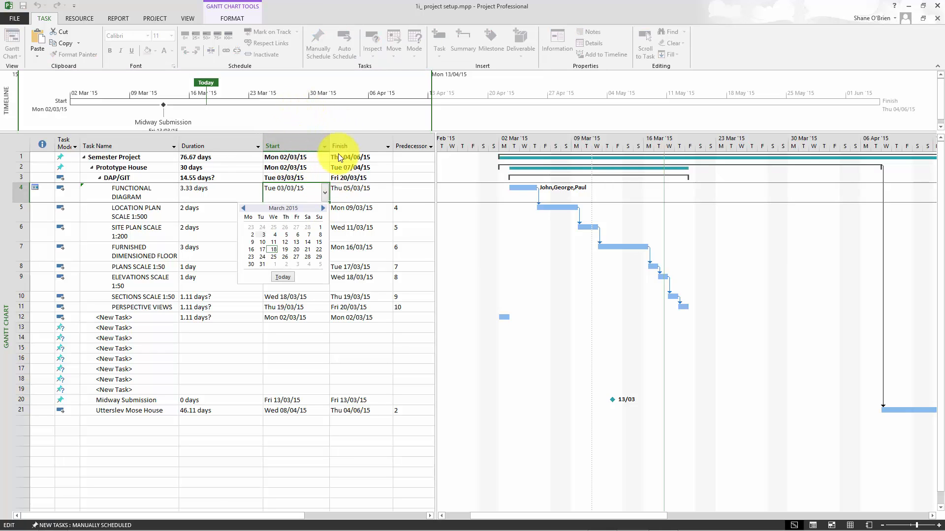
left_click(355, 121)
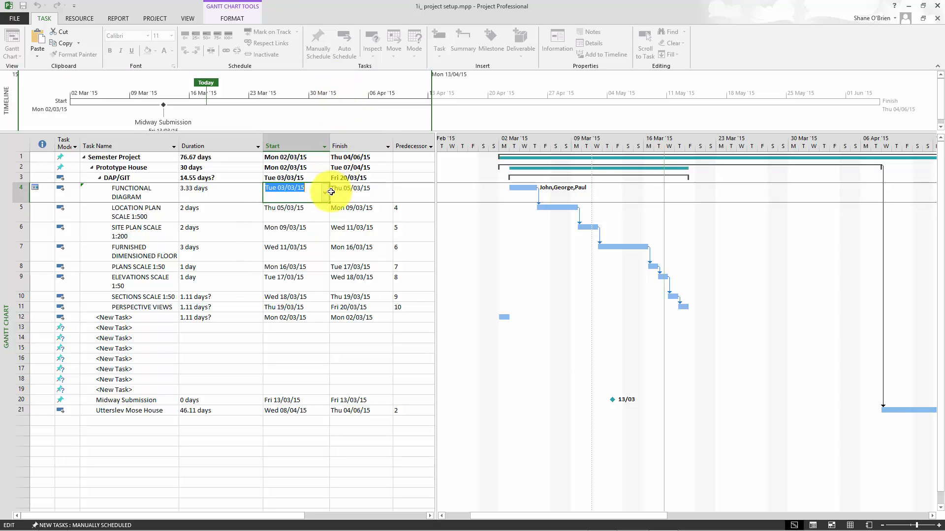
key("Escape")
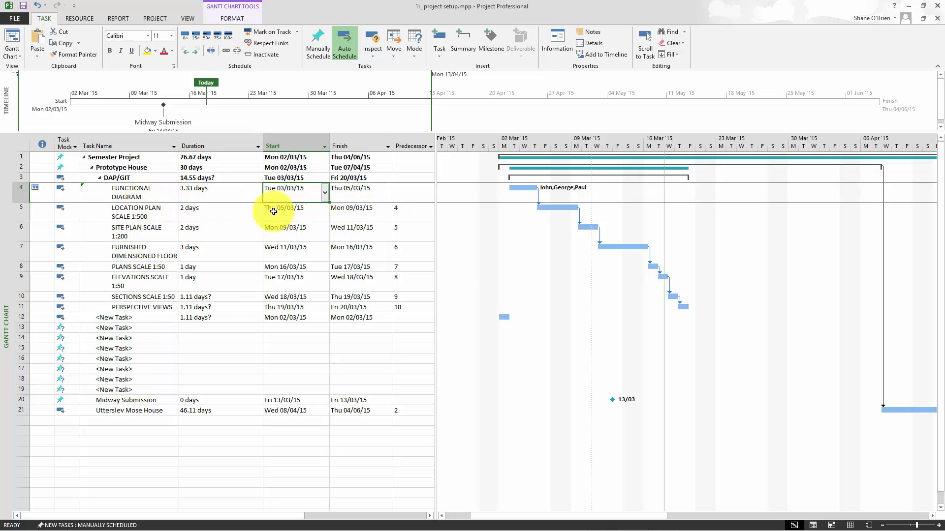
Step: Mark the FUNCTIONAL DIAGRAM task as 50% complete
left_click(164, 205)
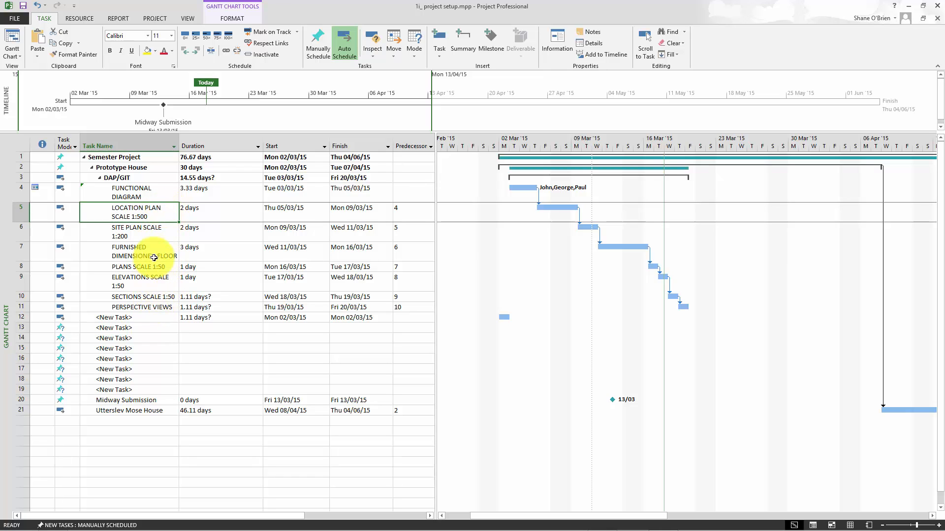
left_click(169, 192)
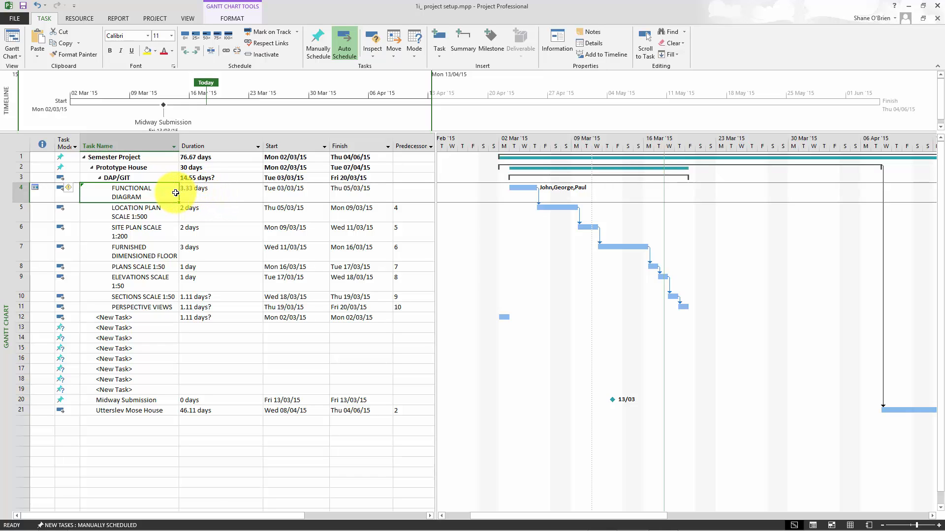
key("F2")
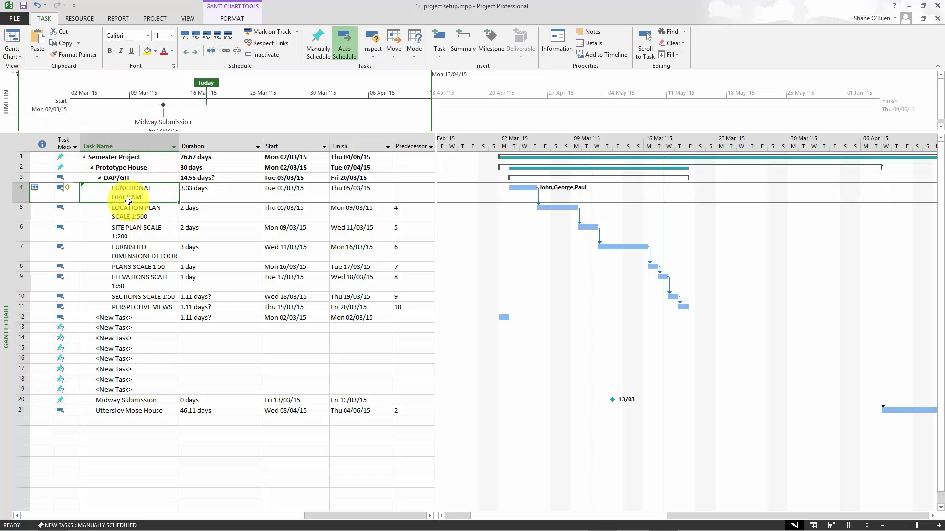
left_click(209, 32)
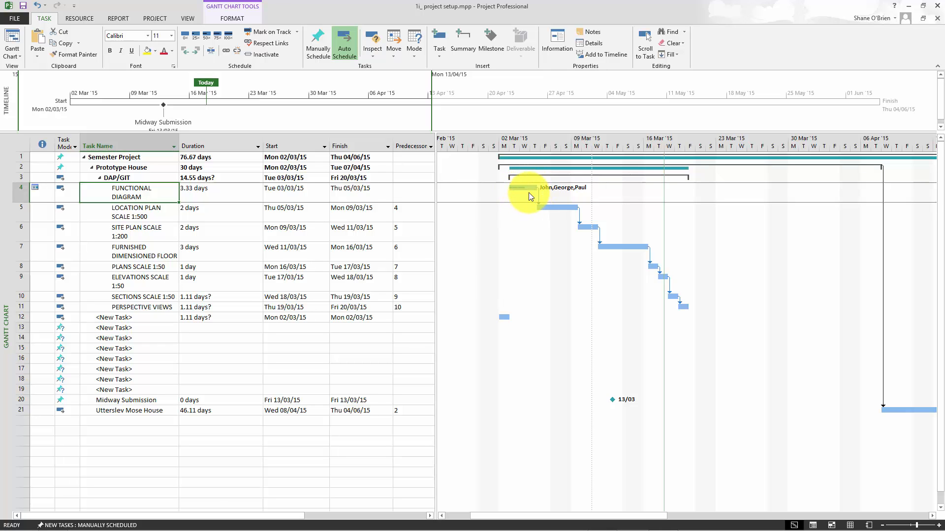
left_click(169, 218)
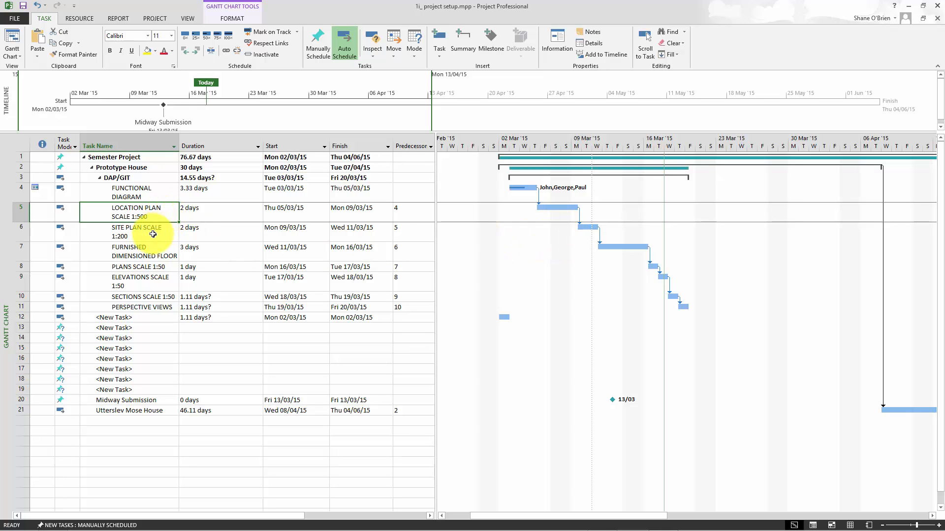
double_click(100, 193)
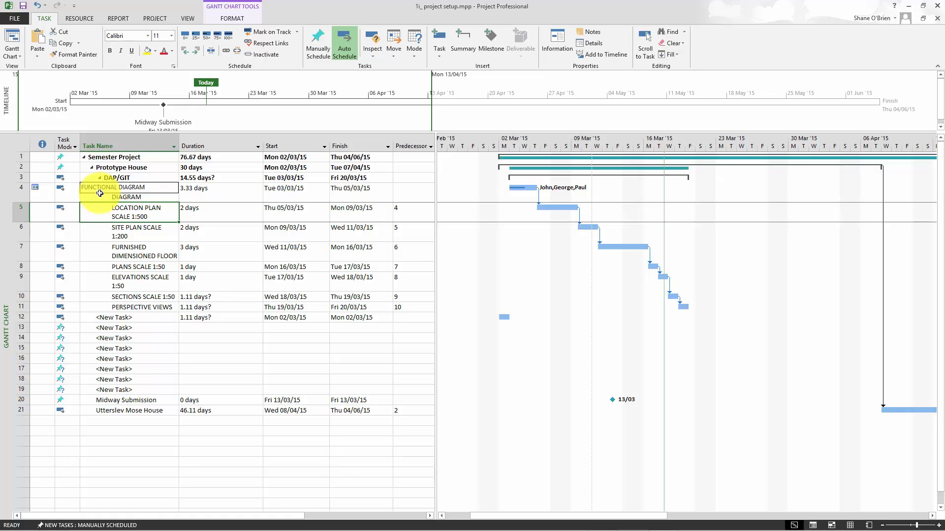
key("Escape")
left_click(144, 235)
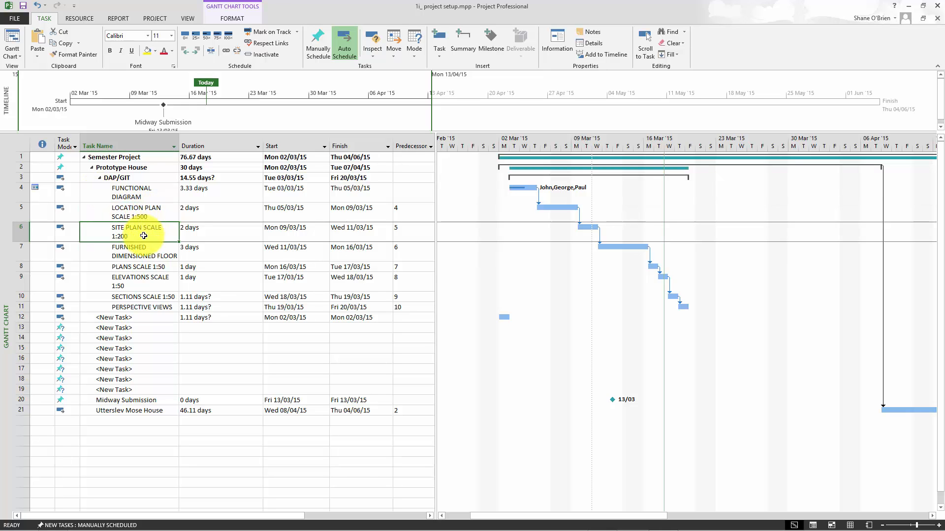
left_click(144, 211)
left_click(153, 235)
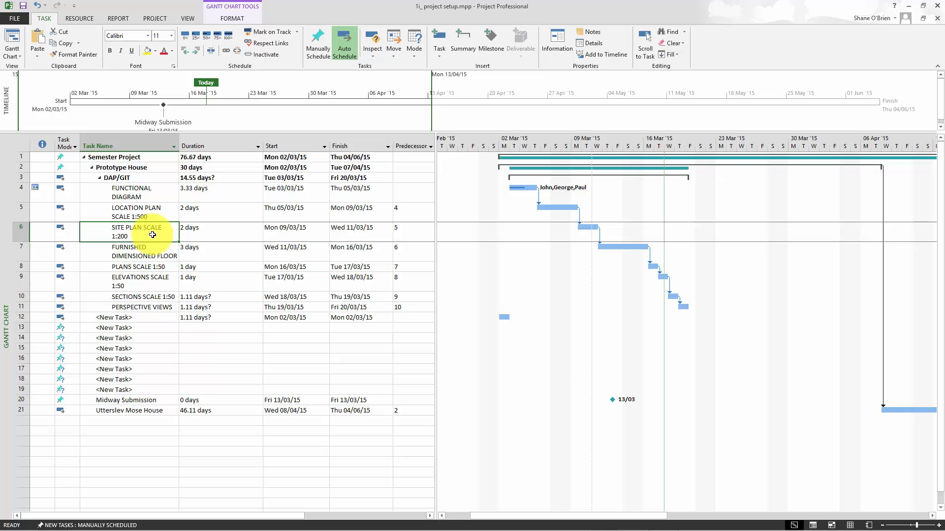
left_click(159, 266)
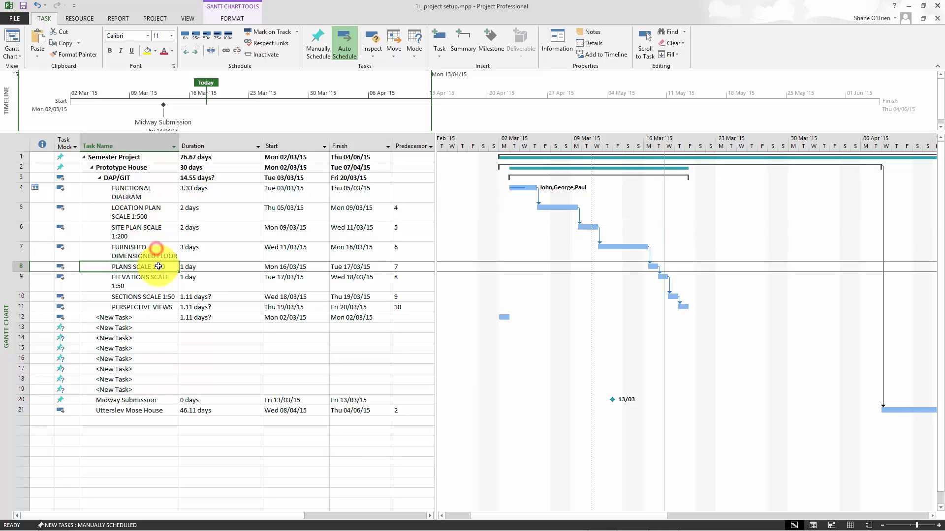
left_click(149, 249)
left_click(147, 232)
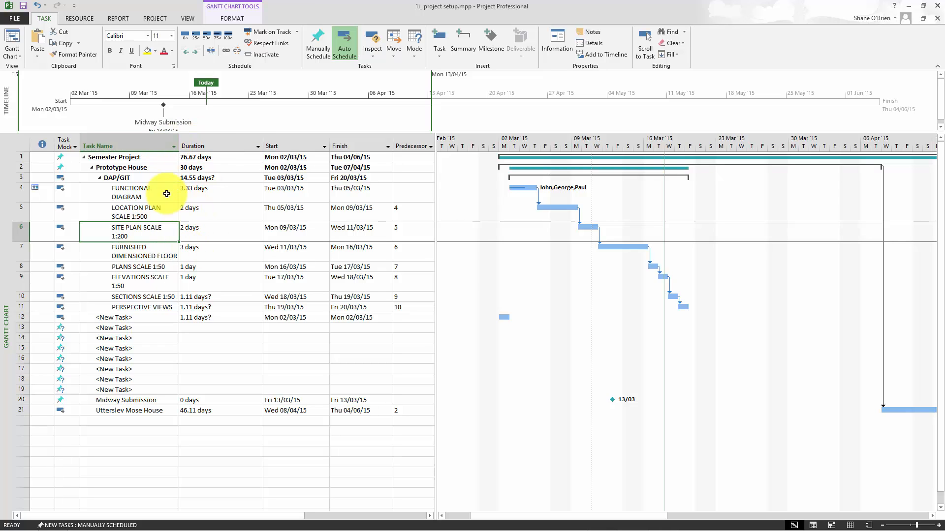
left_click(147, 189)
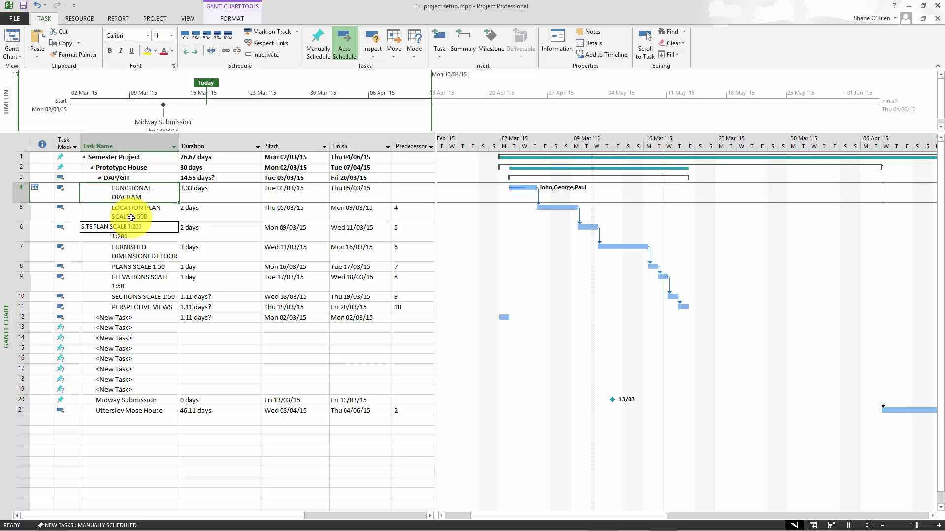
Step: Unlink the tasks from LOCATION PLAN SCALE 1:500 through PERSPECTIVE VIEWS, allowing them to start before the project start date
left_click(131, 211)
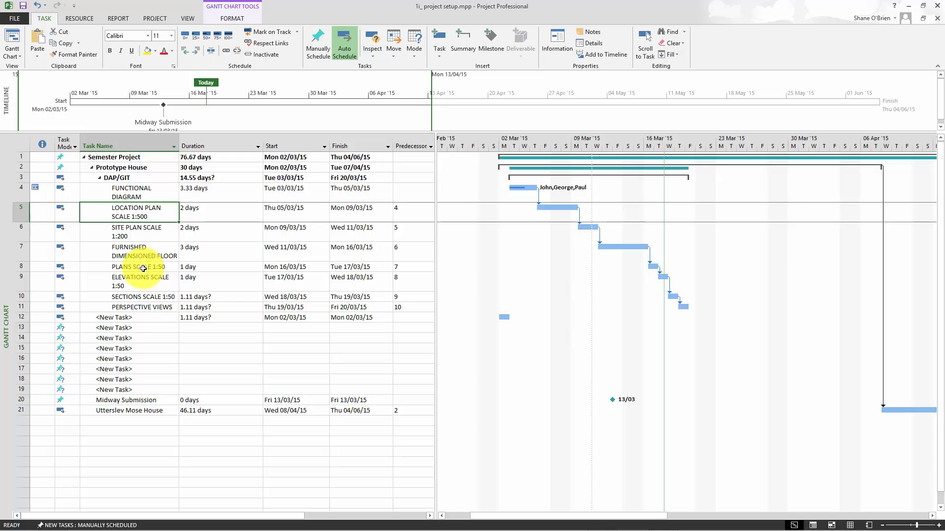
double_click(145, 234)
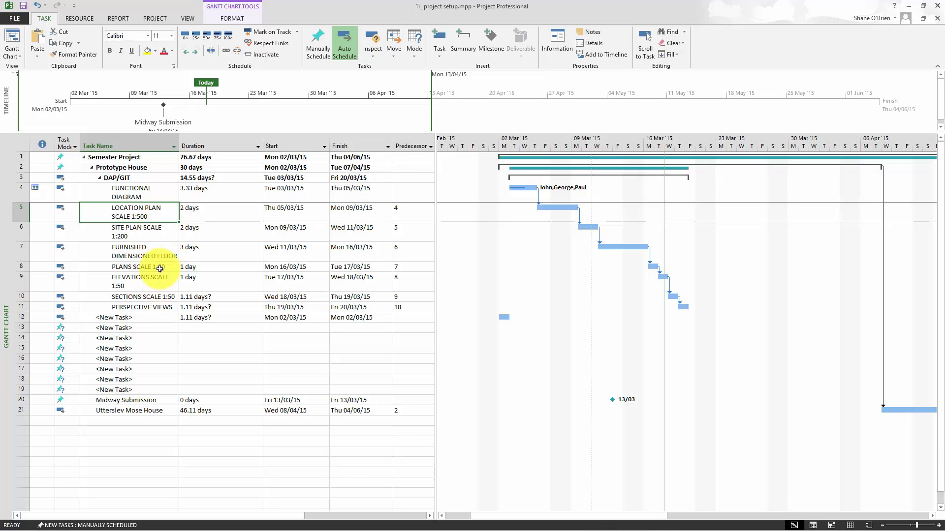
left_click(148, 308, "shift")
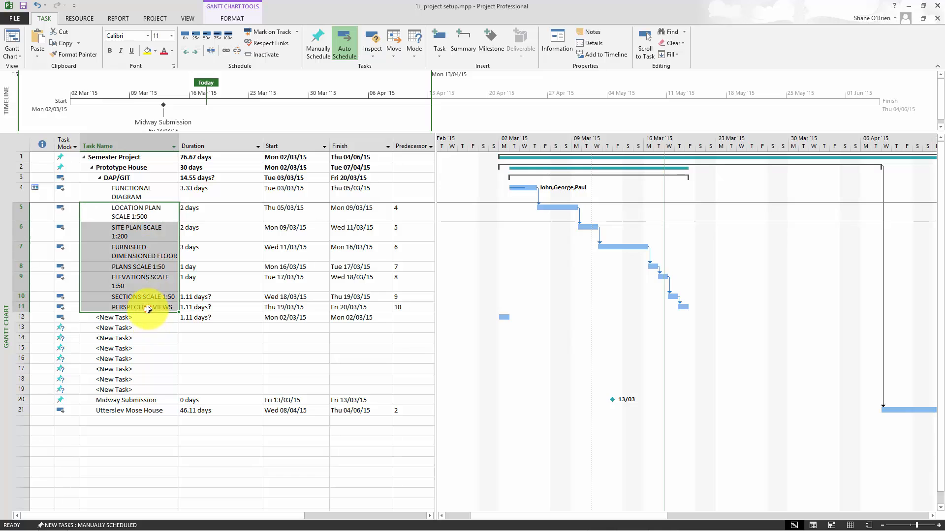
left_click(238, 50)
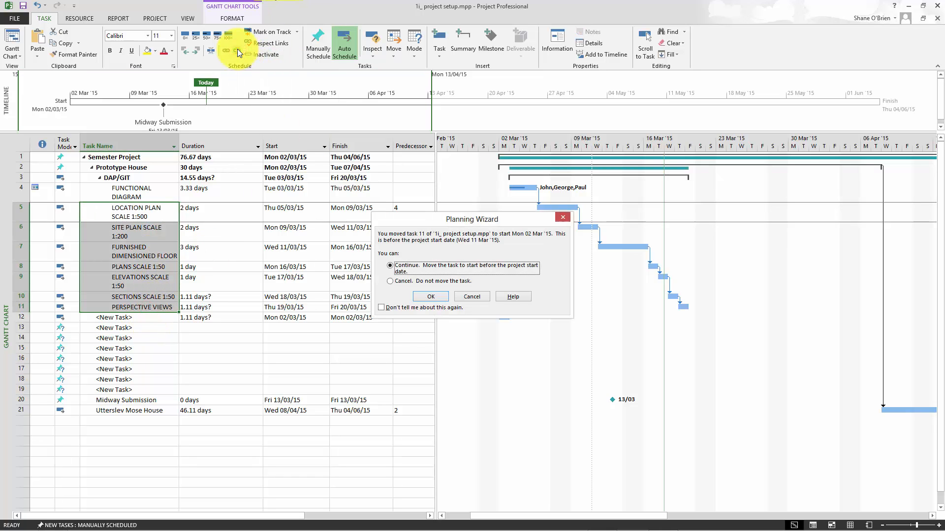
left_click(430, 297)
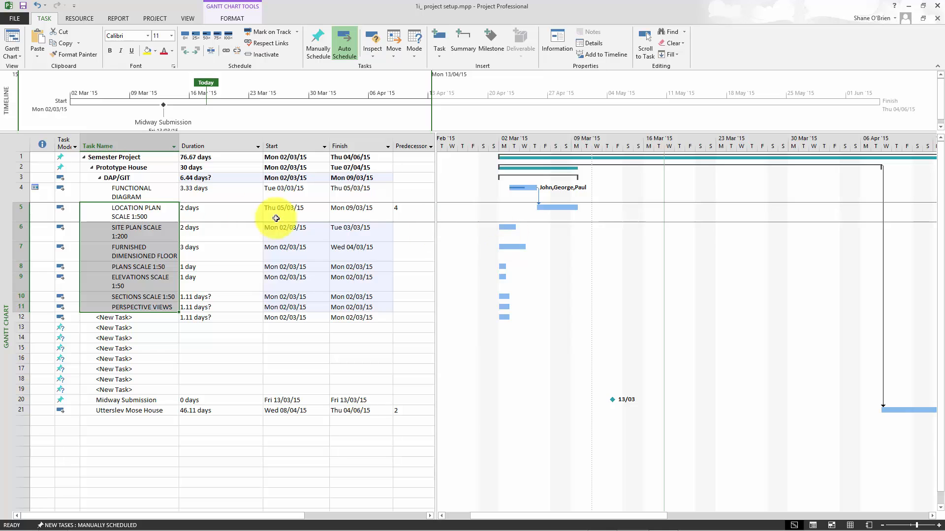
Step: Insert a Deliverables task above LOCATION PLAN SCALE 1:500 and indent the tasks from LOCATION PLAN SCALE 1:500 through PERSPECTIVE VIEWS beneath it
left_click(151, 218)
right_click(153, 216)
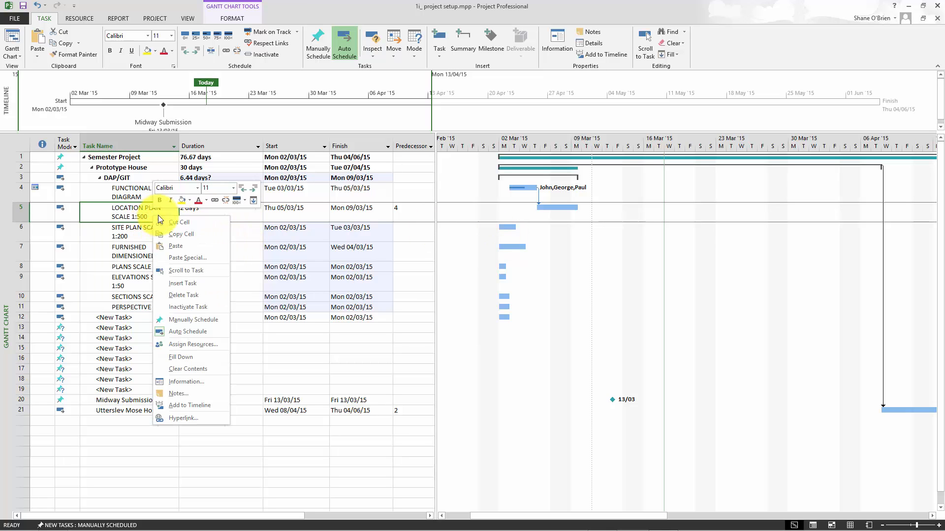
left_click(191, 285)
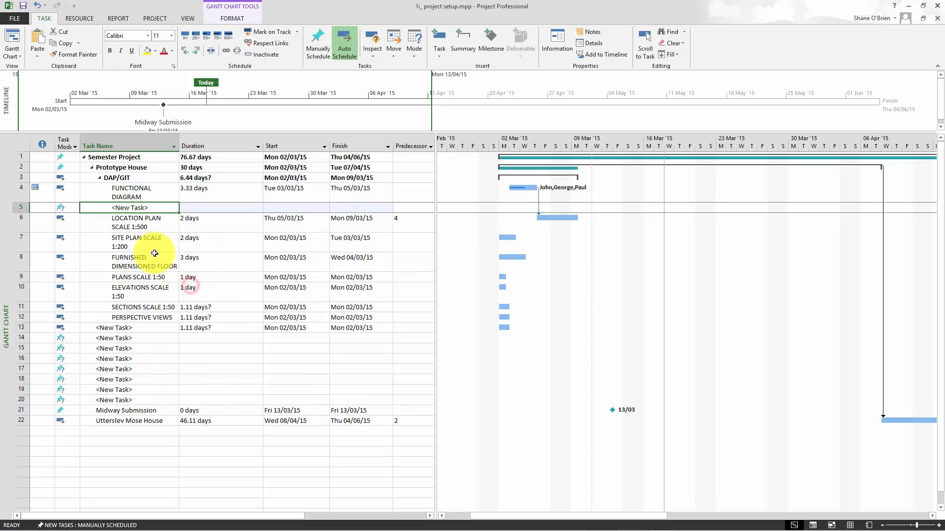
type("Deliverables")
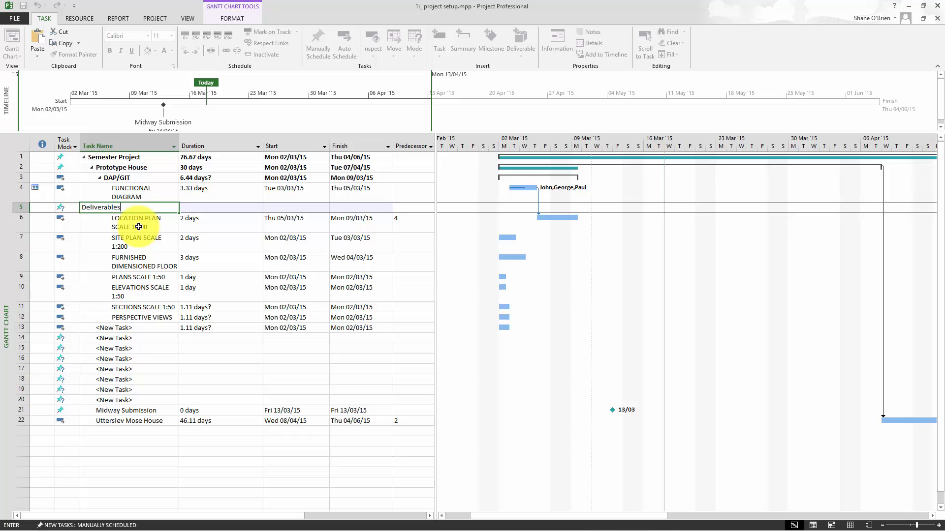
key("Return")
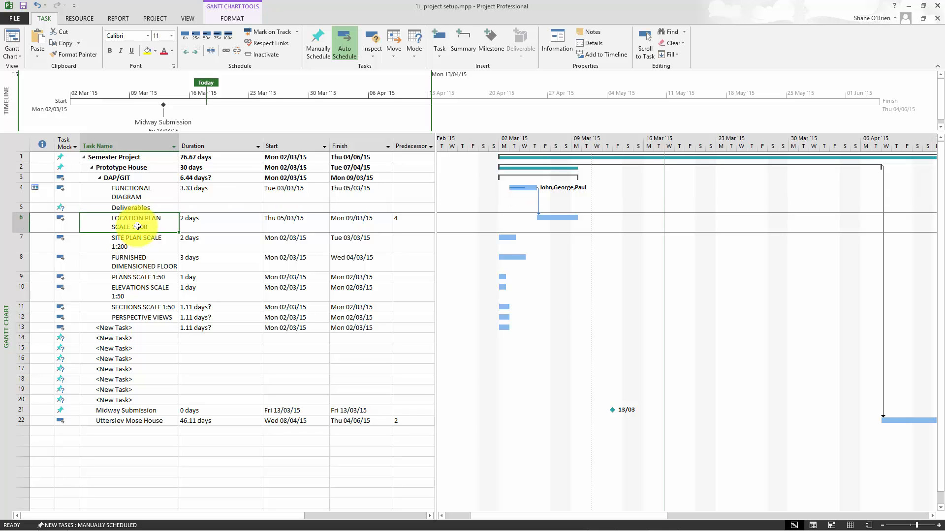
left_click_drag(137, 225, 141, 319)
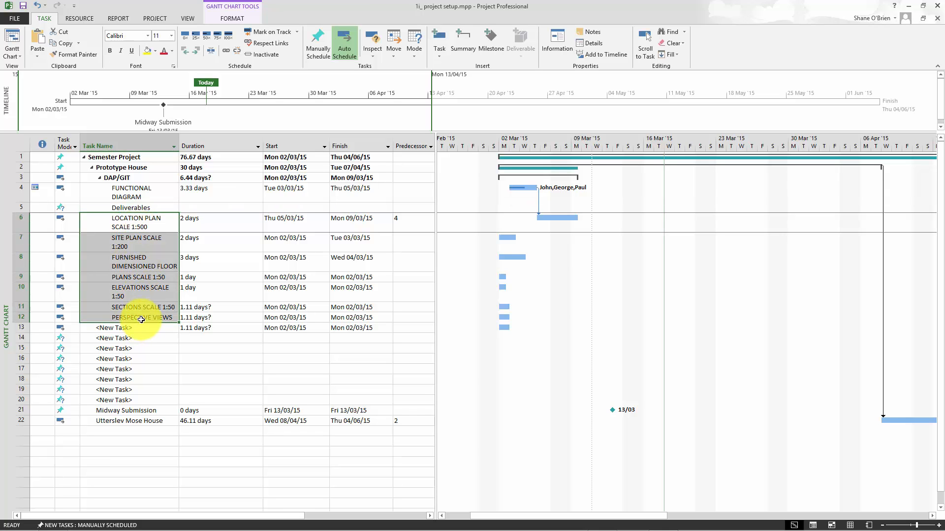
left_click(196, 50)
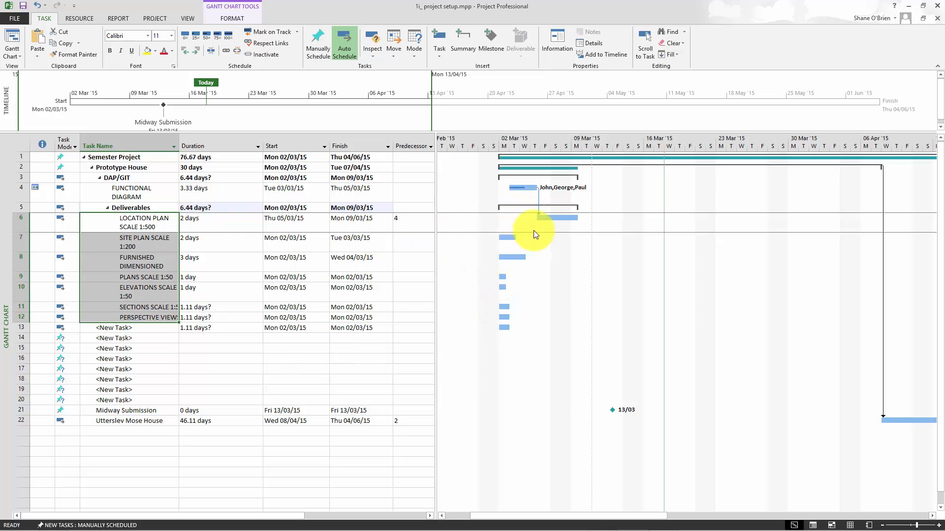
left_click(218, 224)
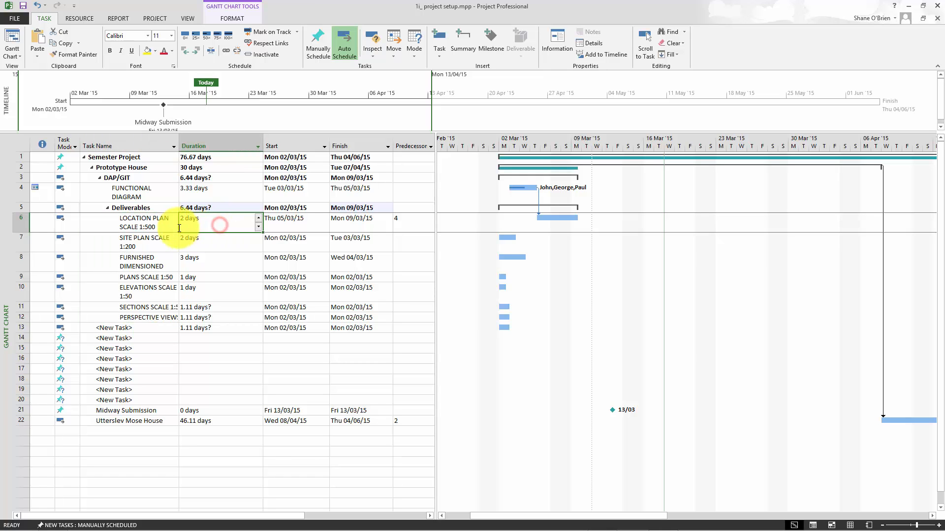
left_click(204, 248)
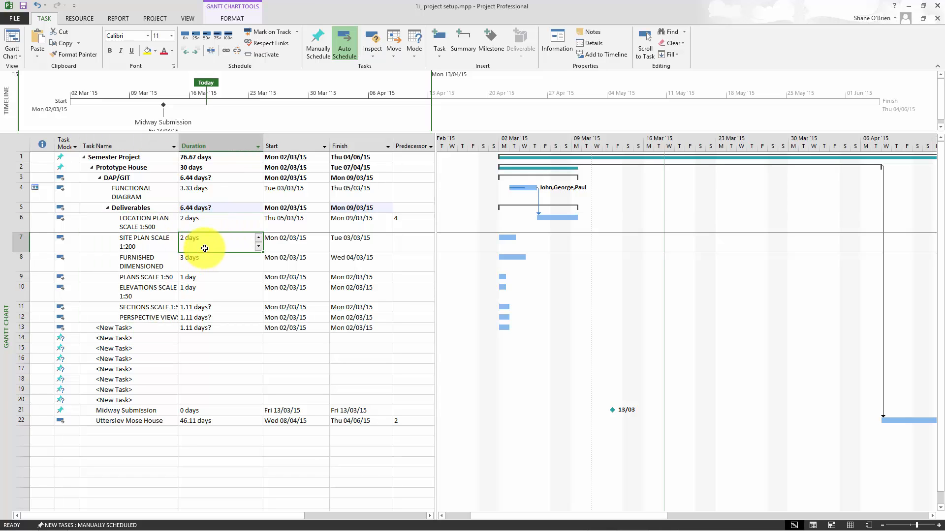
left_click(242, 264)
left_click(246, 276)
left_click(248, 263)
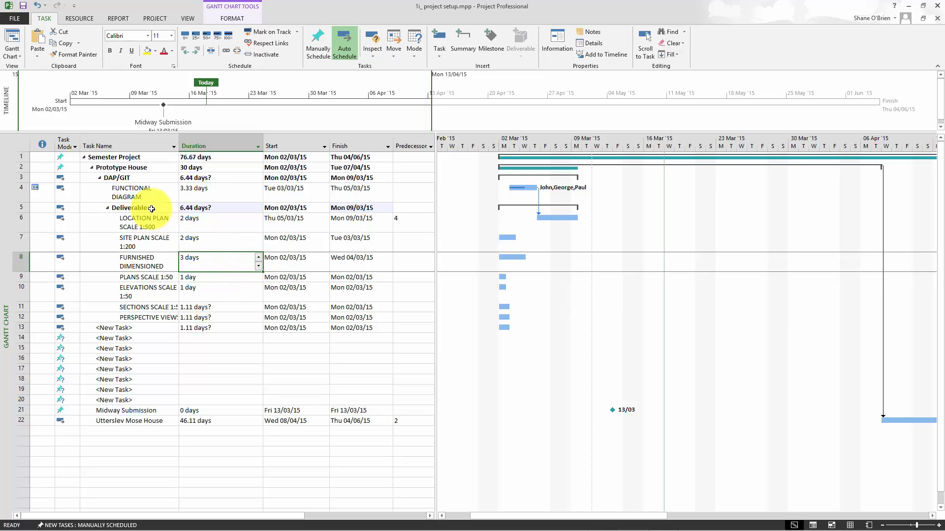
left_click(122, 206)
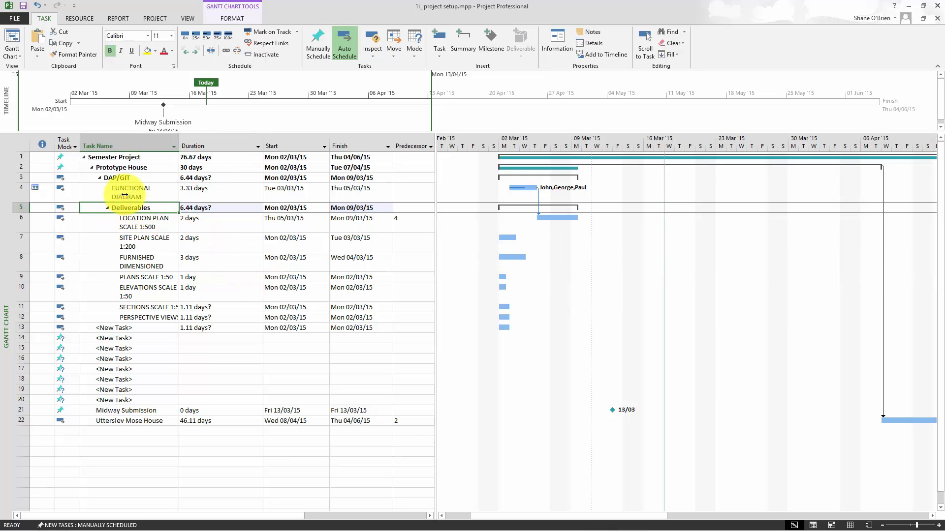
left_click(125, 196)
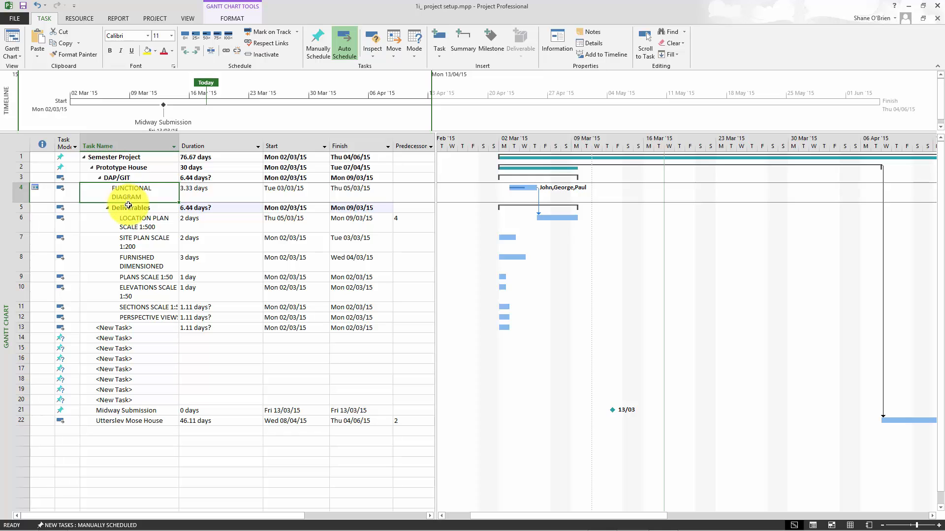
Step: Insert a task named BIM Model between FUNCTIONAL DIAGRAM and the Deliverables summary task
left_click(128, 208)
right_click(128, 210)
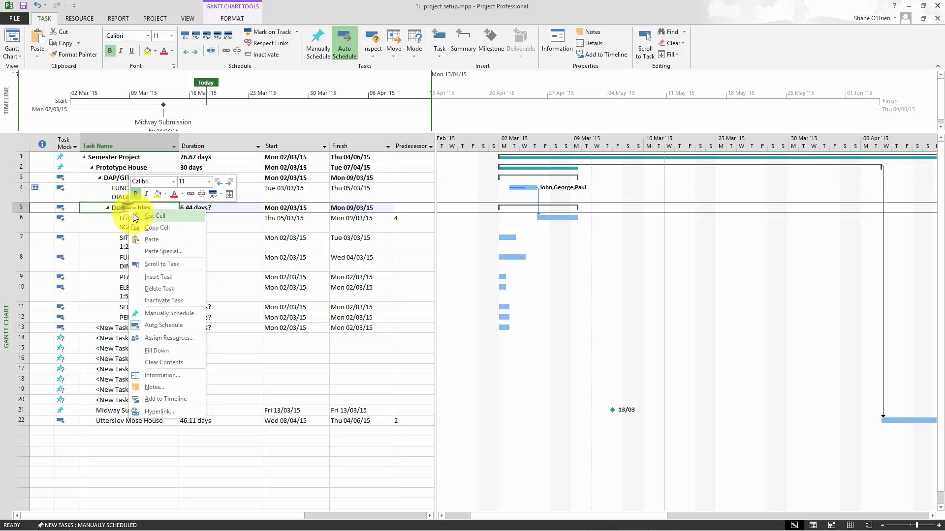
left_click(164, 279)
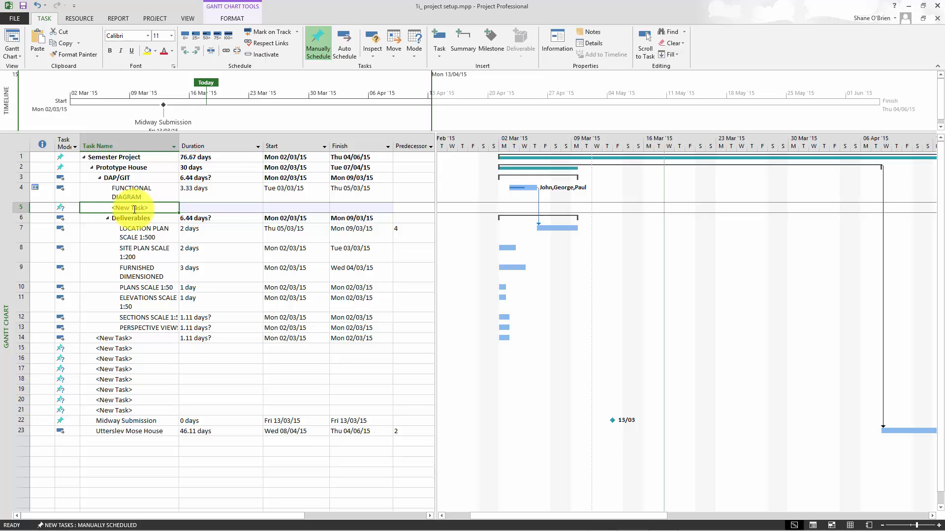
type("BIM Model")
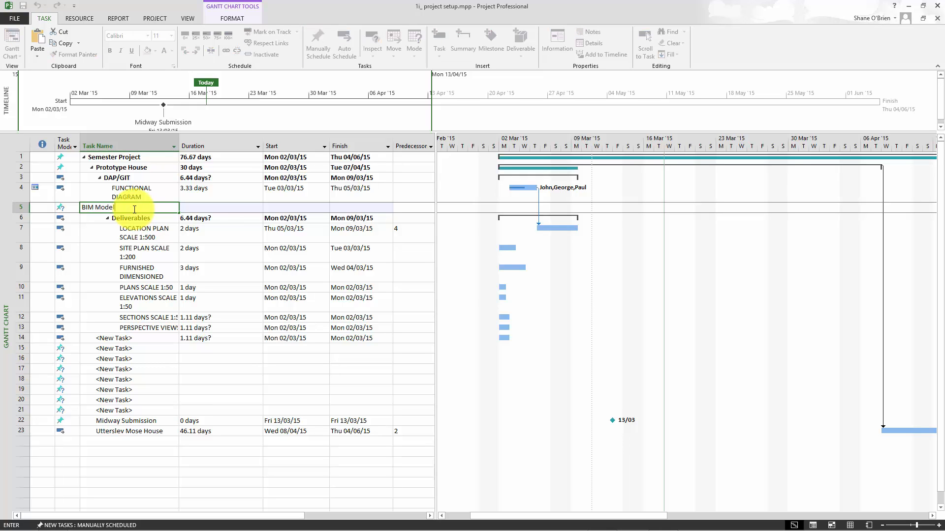
key("Return")
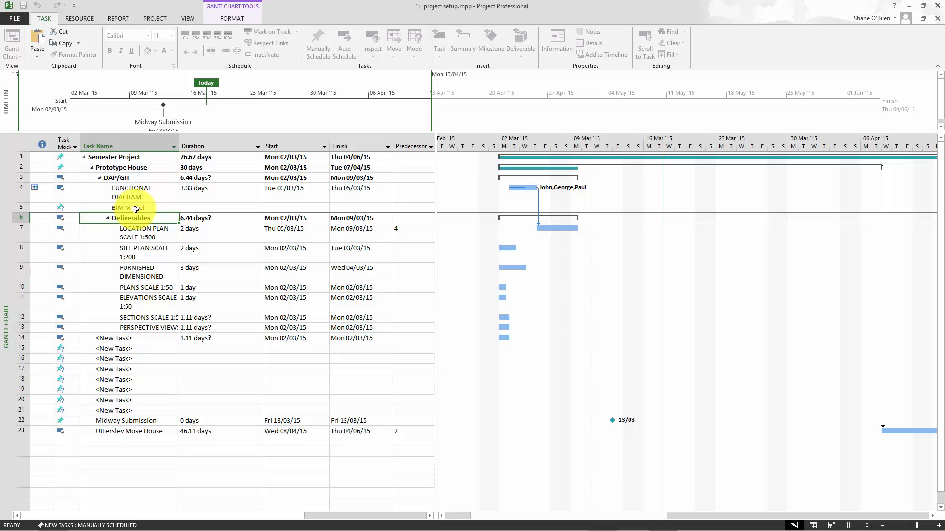
Step: Set the duration of the BIM Model task to 5 days
left_click(136, 208)
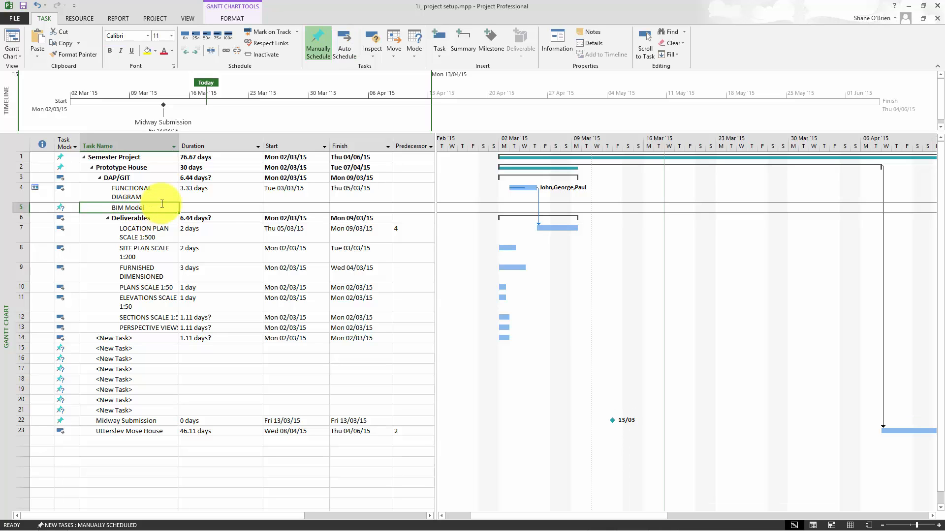
left_click(217, 209)
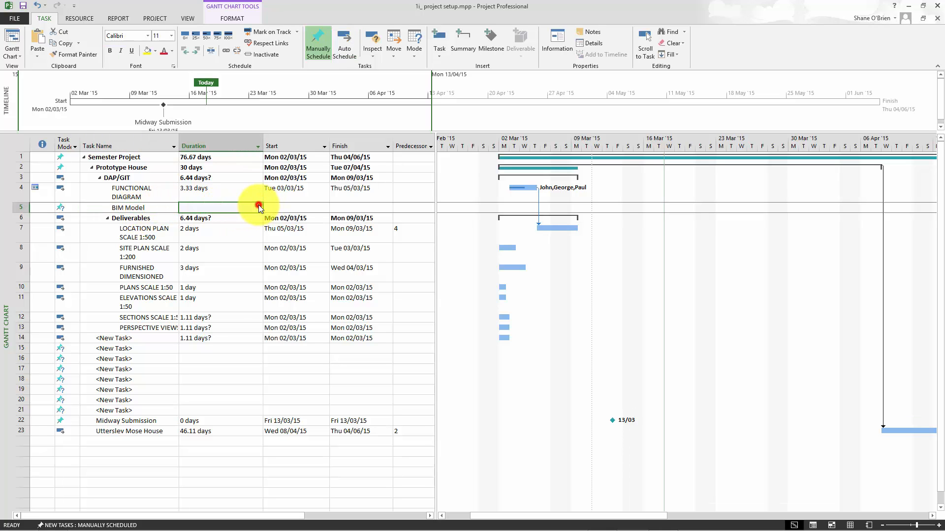
left_click(258, 204)
left_click(258, 204)
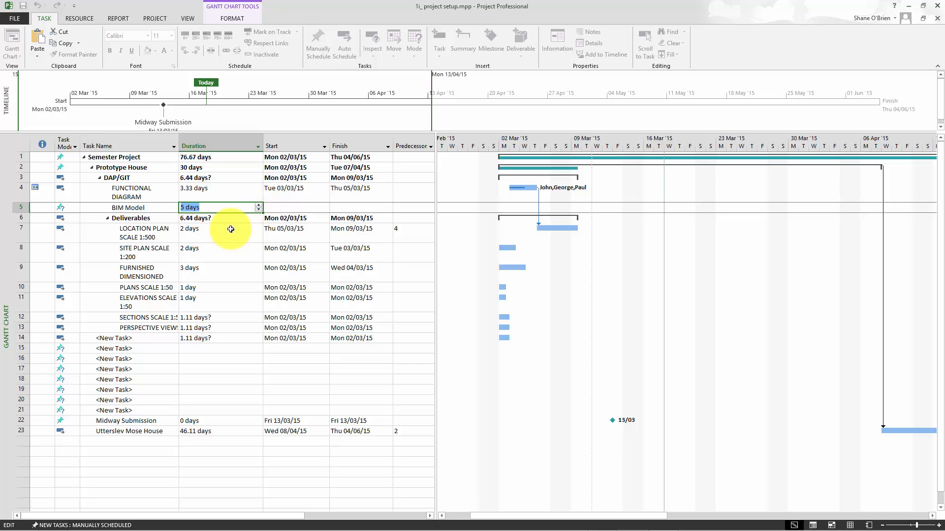
left_click(165, 228)
left_click(164, 209)
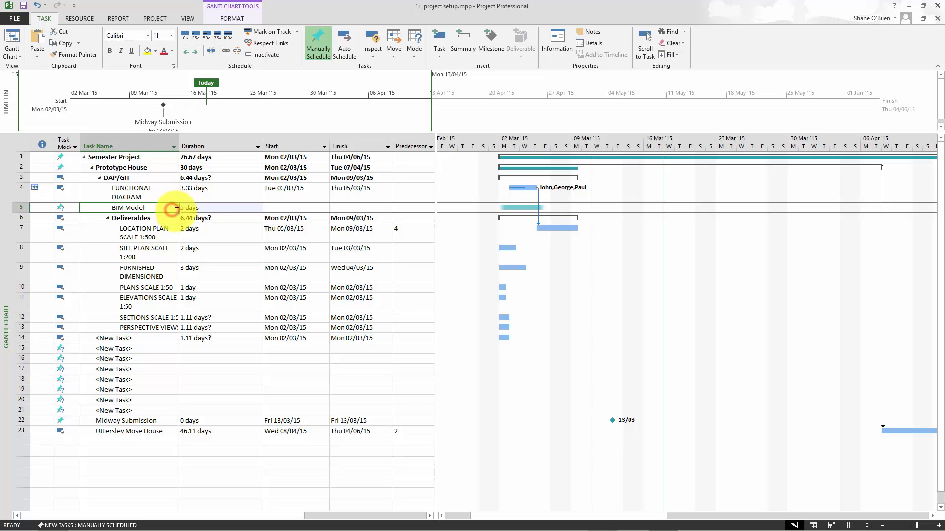
Step: Link the BIM Model task to Deliverables so that Deliverables starts when BIM Model finishes
left_click(518, 206)
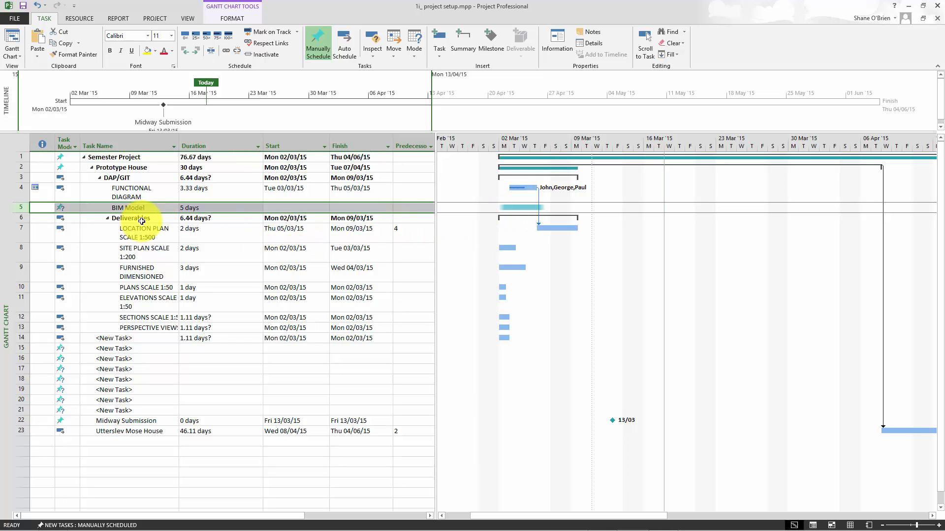
left_click_drag(141, 221, 143, 211)
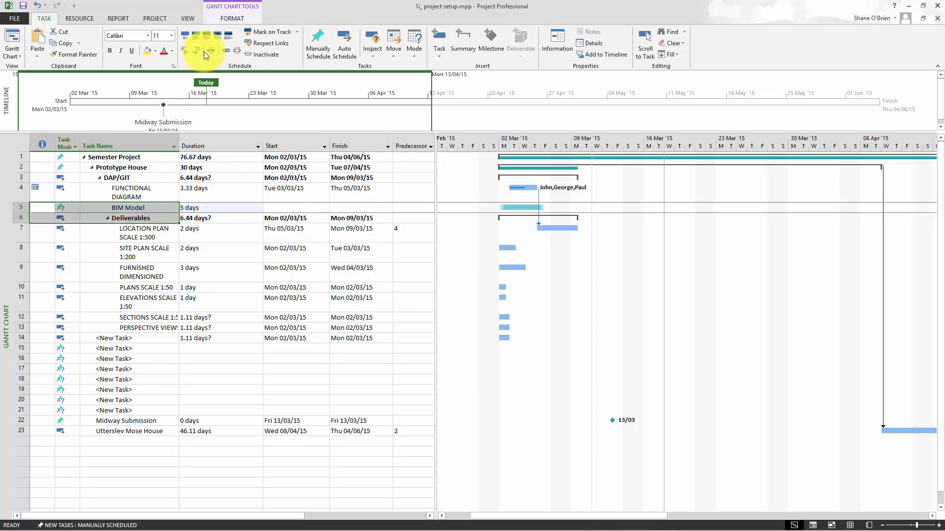
left_click(226, 50)
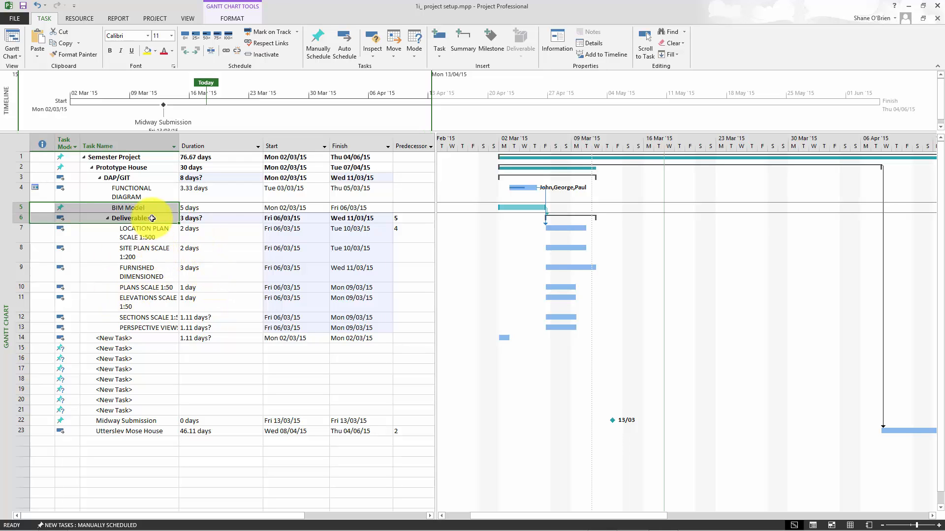
Step: Insert a task named Iteration 1 above FUNCTIONAL DIAGRAM
left_click(132, 190)
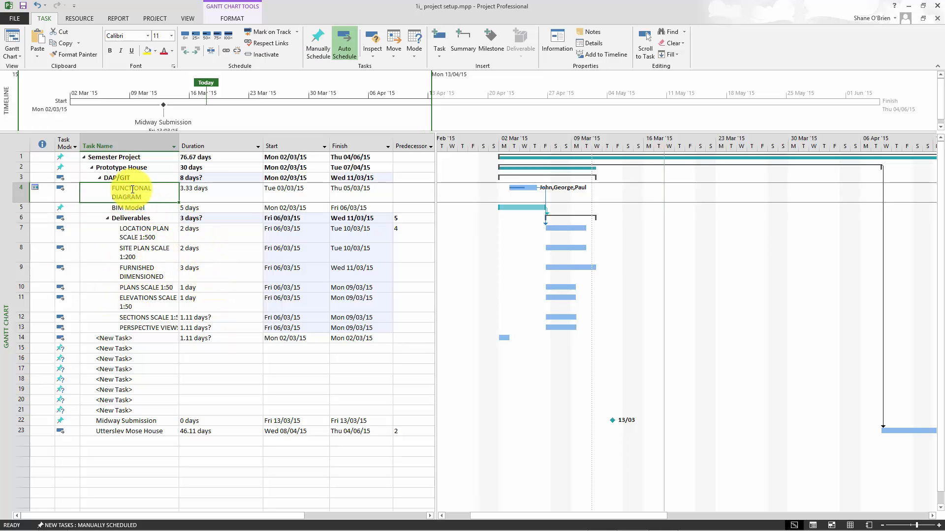
right_click(132, 191)
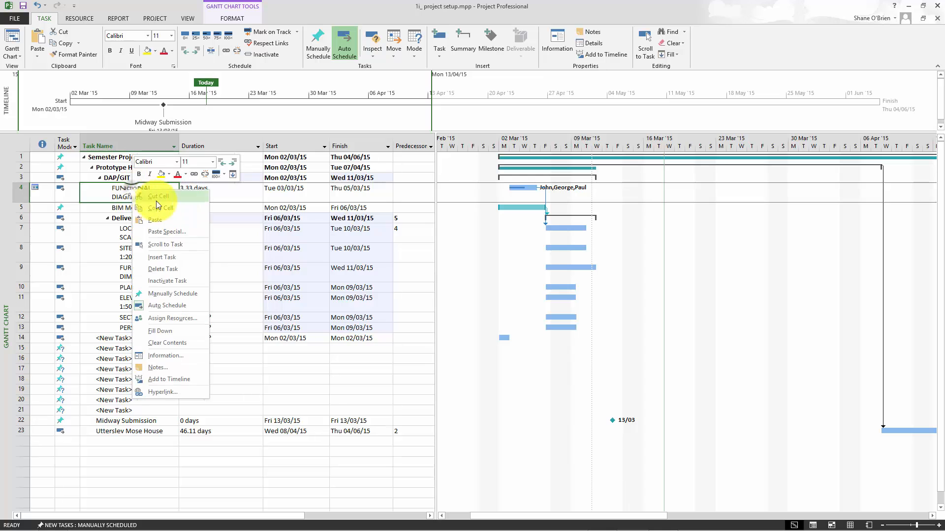
left_click(164, 257)
type("I")
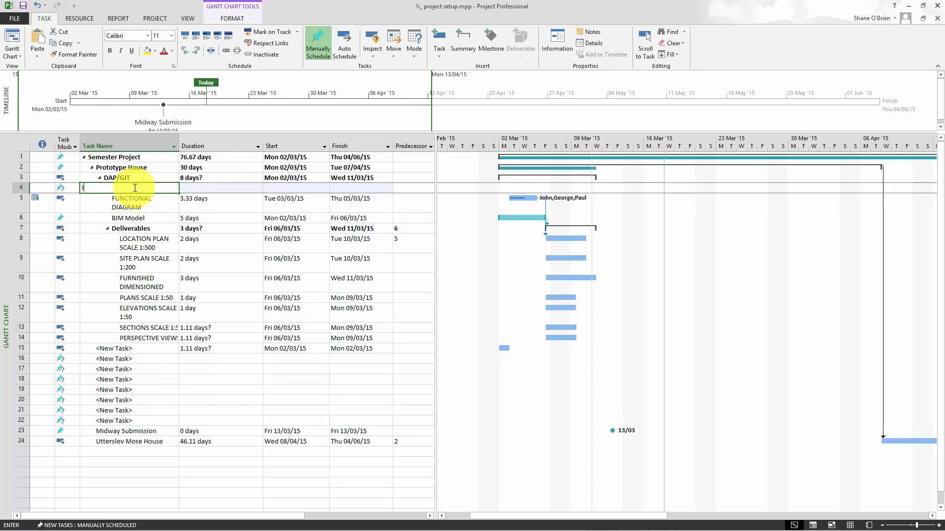
type("teration 1")
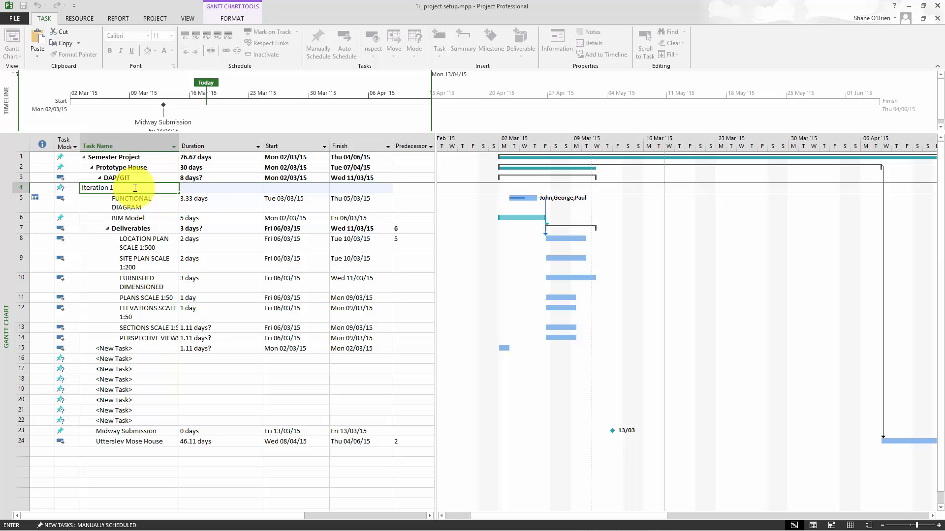
left_click(137, 216)
Step: Insert a task named Iteration 2 between Iteration 1 and FUNCTIONAL DIAGRAM
left_click(151, 198)
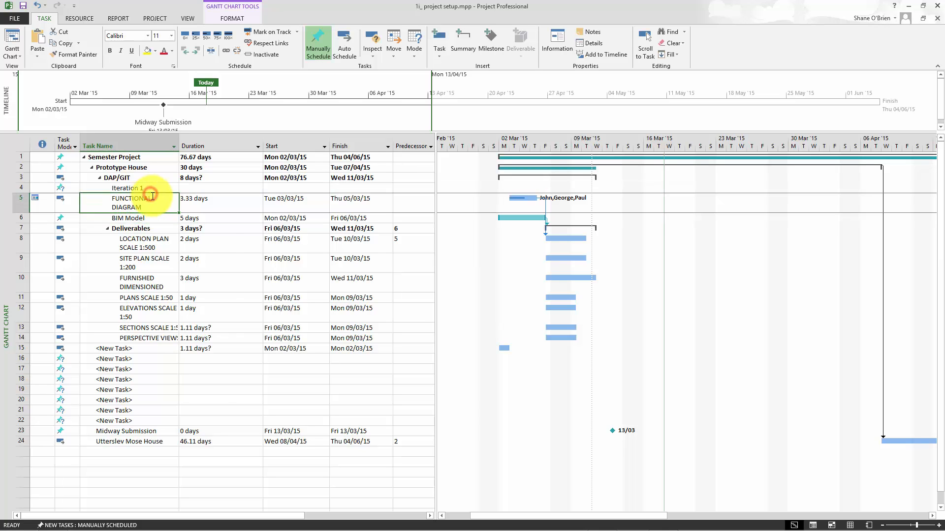
right_click(153, 197)
left_click(181, 265)
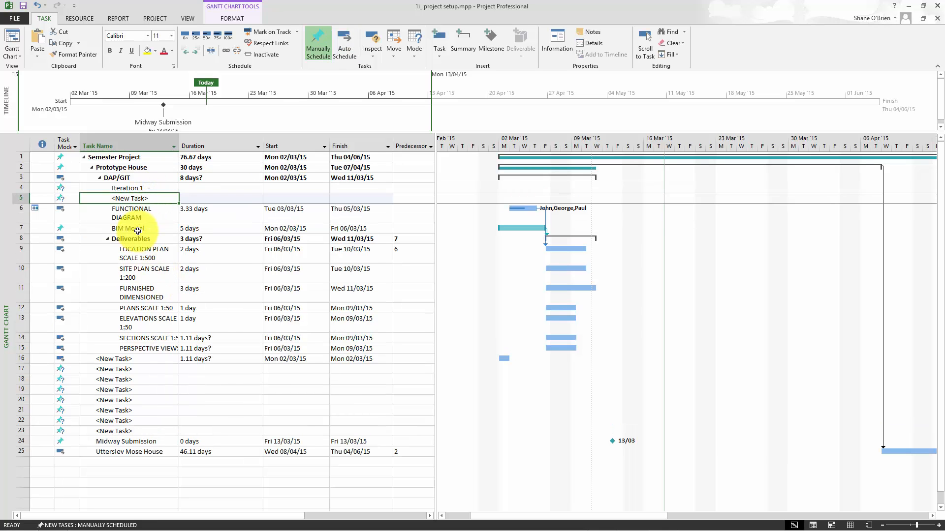
type("Iteration 2")
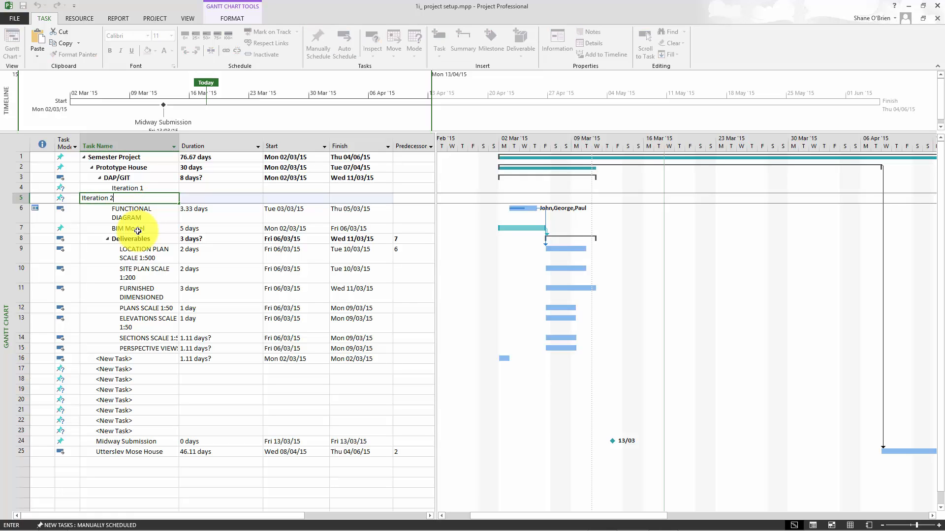
left_click(148, 253)
left_click(170, 284)
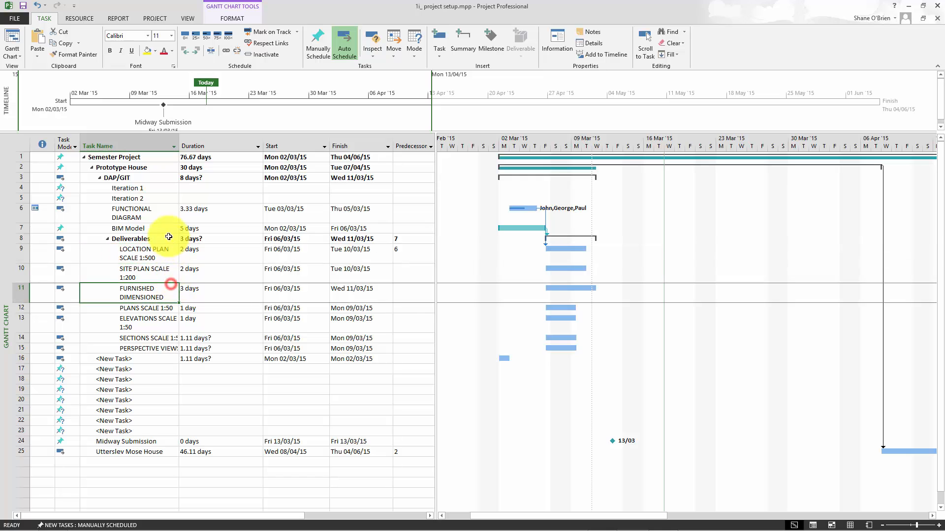
Step: Link the Iteration 1 and Iteration 2 tasks in sequence
left_click_drag(152, 189, 152, 198)
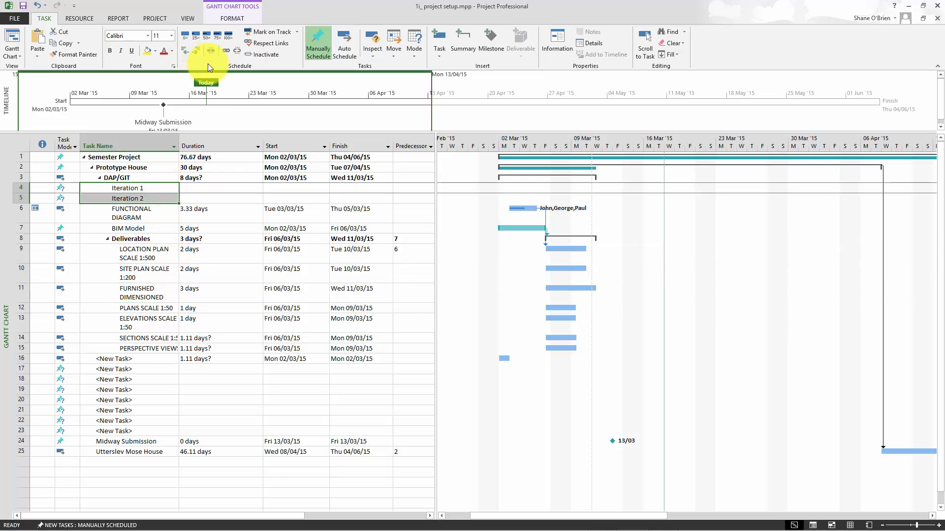
left_click(227, 50)
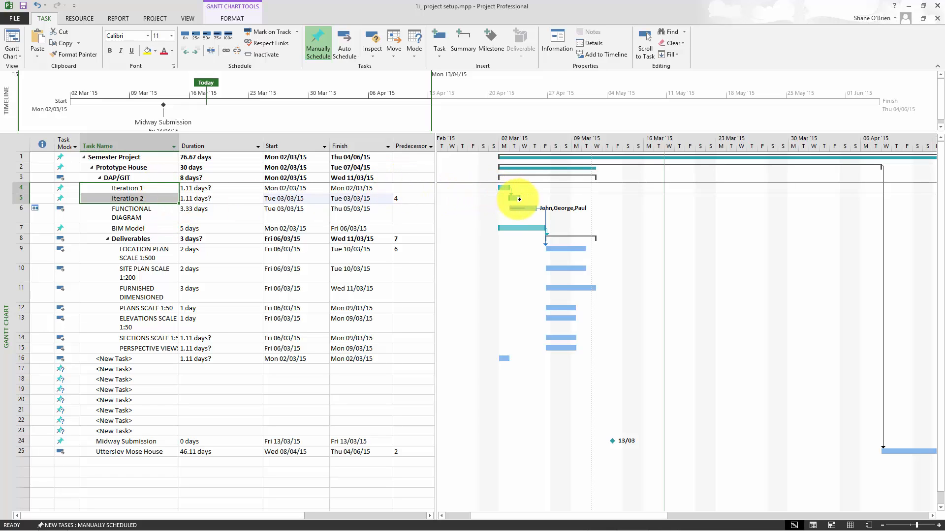
mouse_move(519, 199)
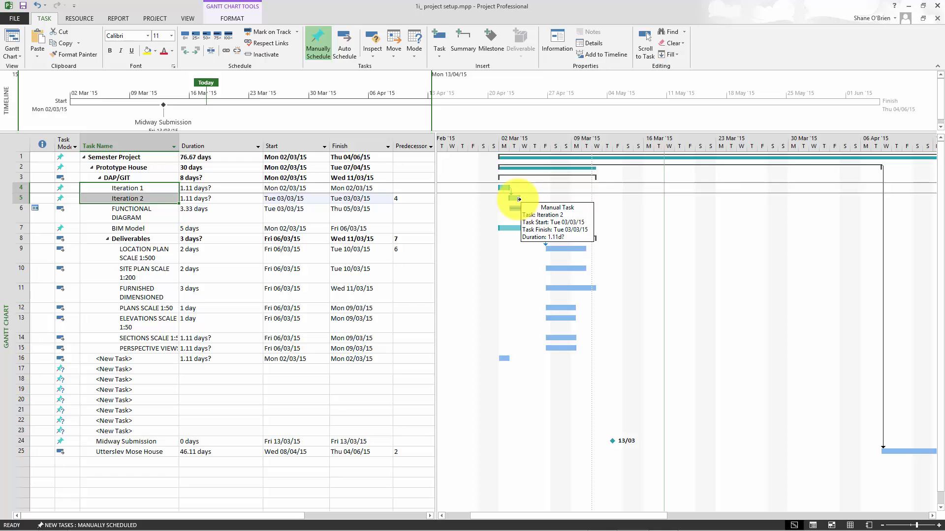
left_click(514, 199)
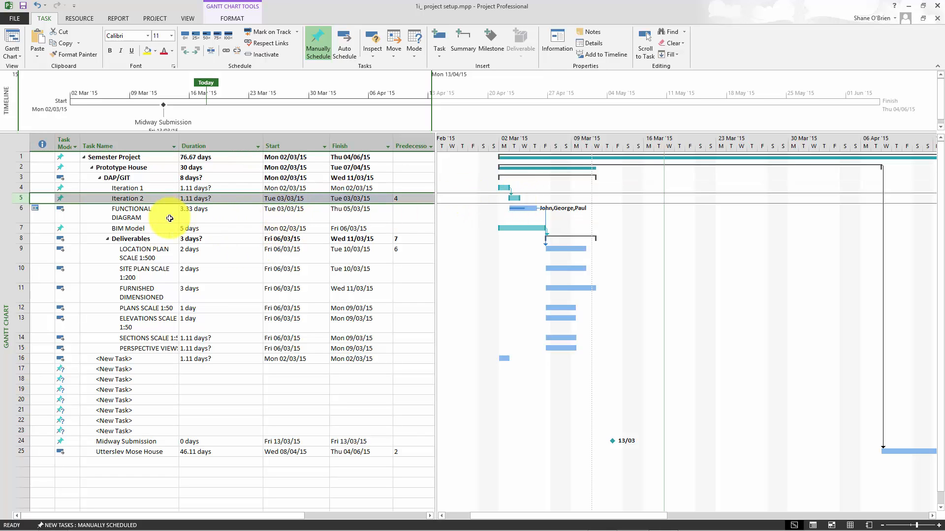
left_click(165, 199)
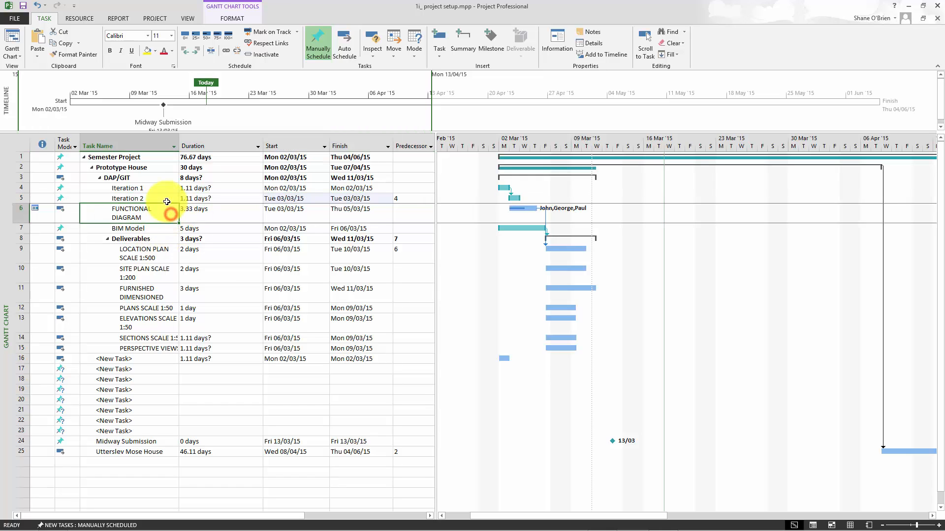
Step: Link Iteration 2 to FUNCTIONAL DIAGRAM so that the diagram task follows the iteration
left_click_drag(166, 200, 167, 213)
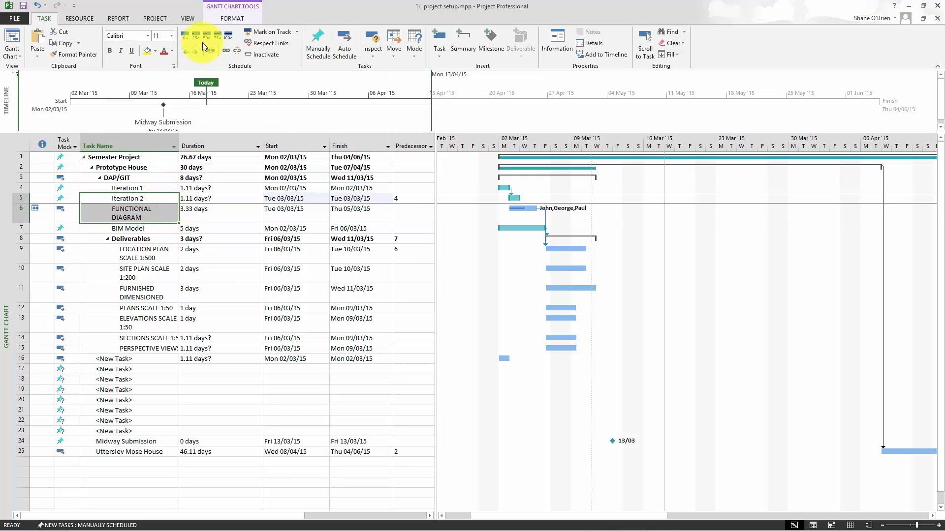
left_click(226, 51)
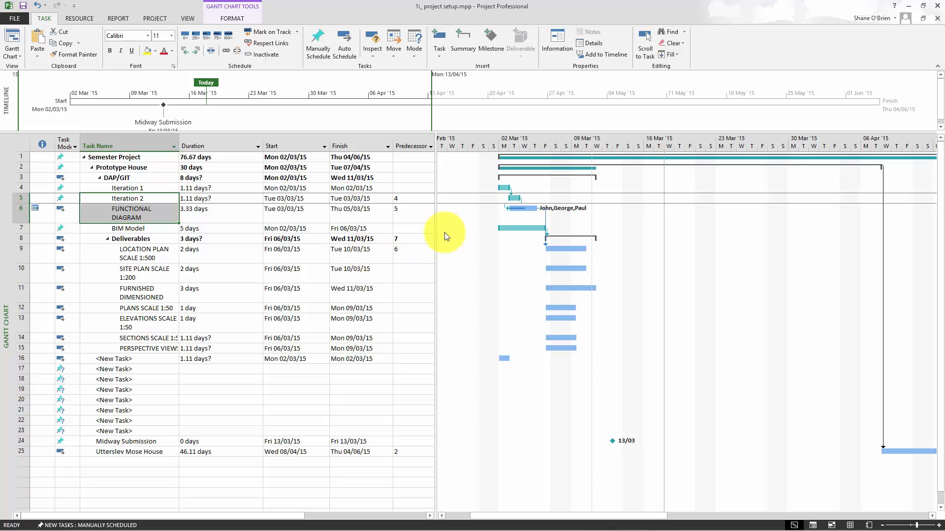
left_click(220, 255)
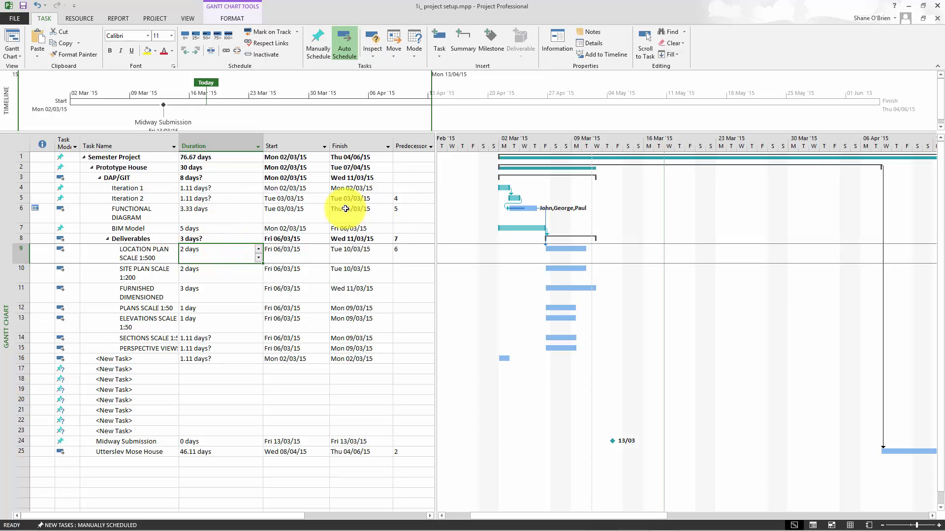
Step: Set the tasks from Iteration 1 through BIM Model to Auto Schedule
left_click(522, 210)
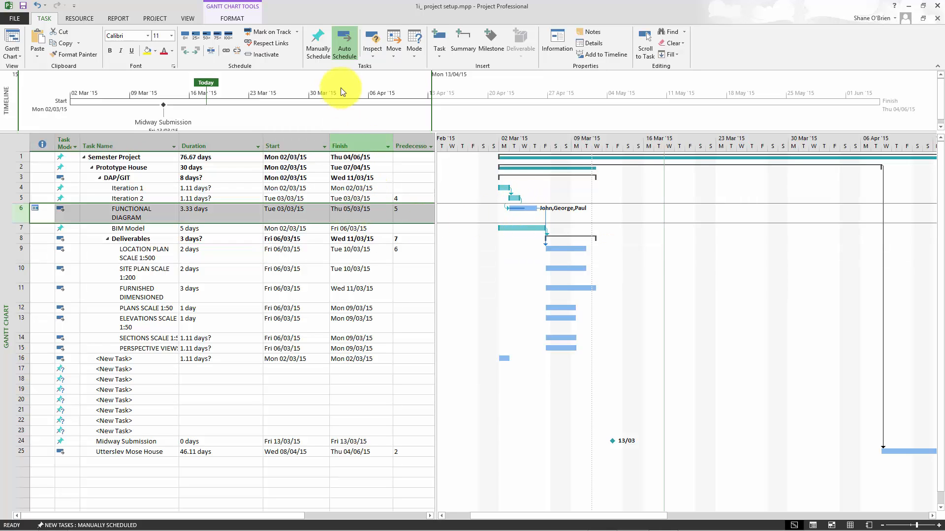
left_click(343, 50)
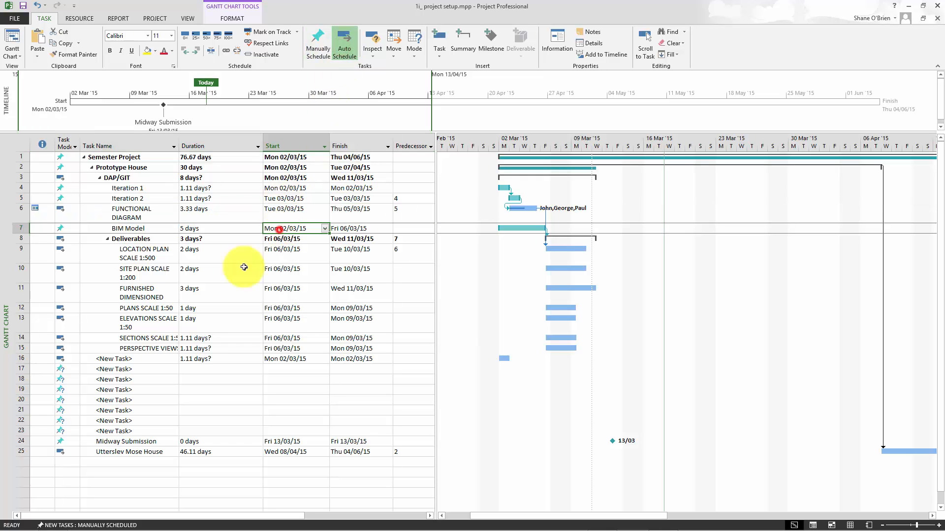
left_click(196, 213)
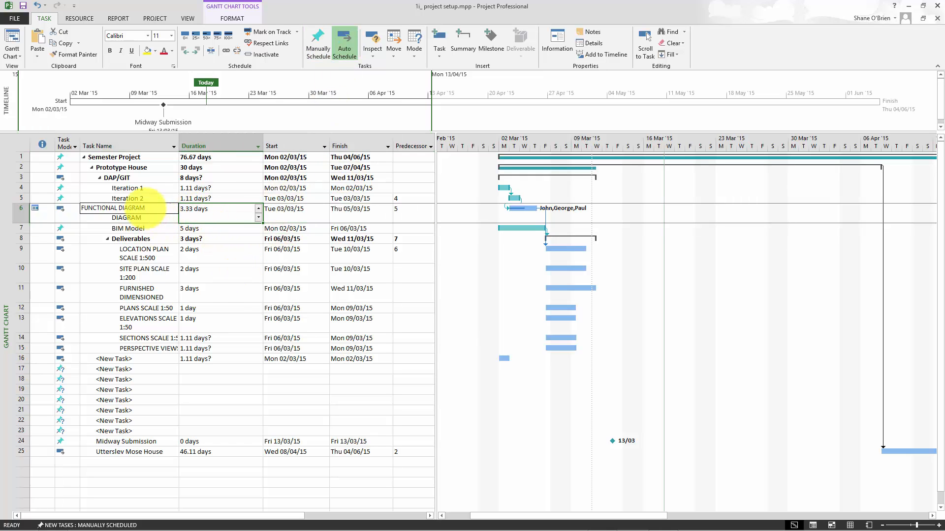
left_click(141, 190)
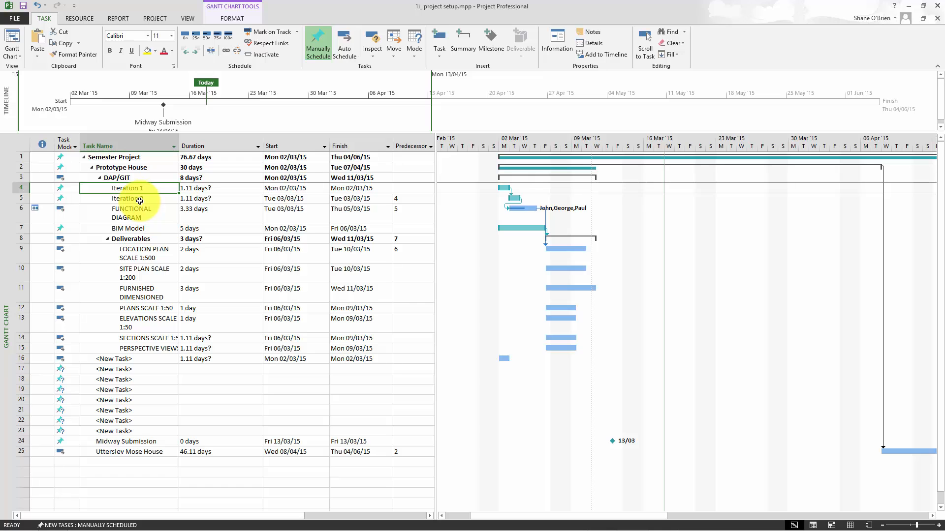
left_click(152, 228, "shift")
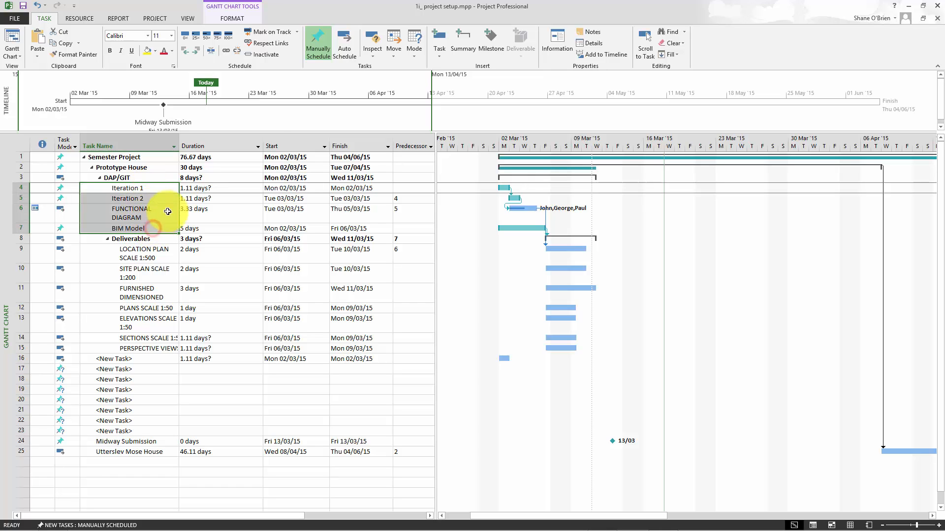
left_click(344, 43)
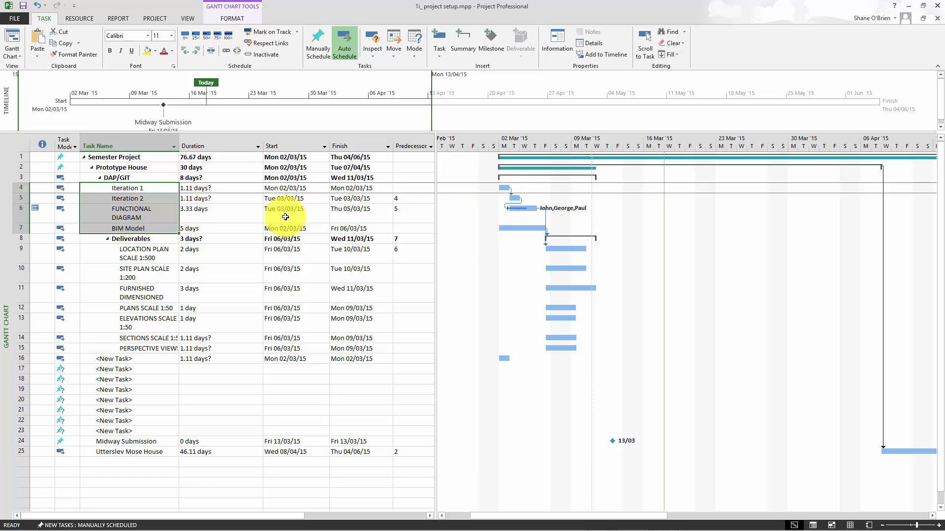
Step: Set the start date of the FUNCTIONAL DIAGRAM task to Tue 10/03/15
left_click(229, 211)
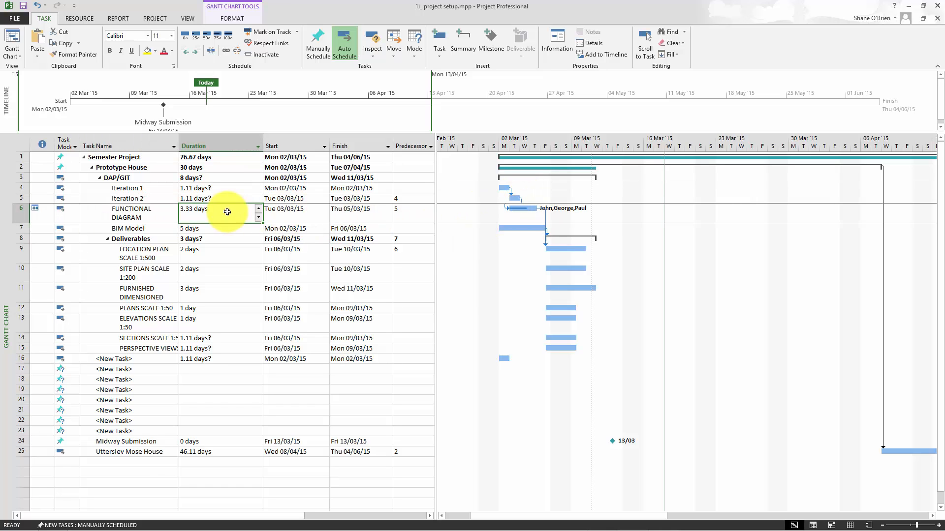
left_click(313, 210)
left_click(231, 211)
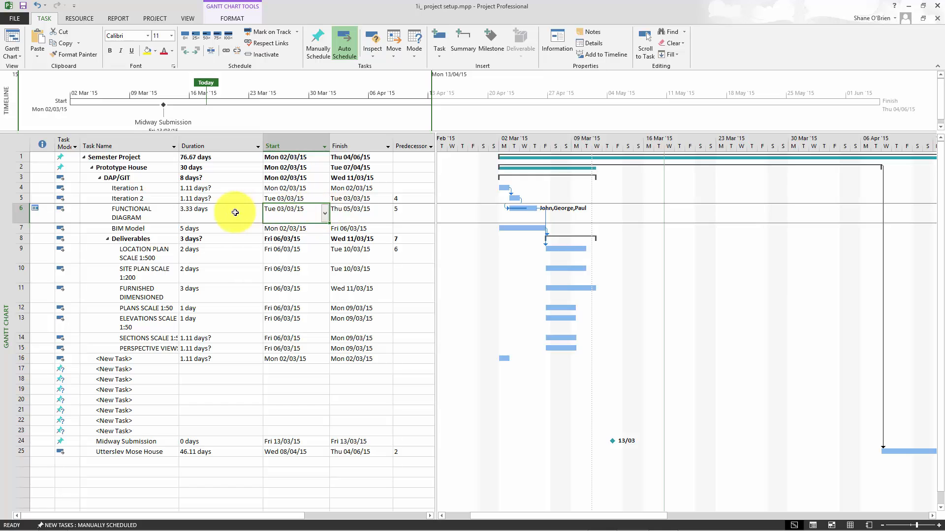
left_click(319, 213)
left_click(324, 213)
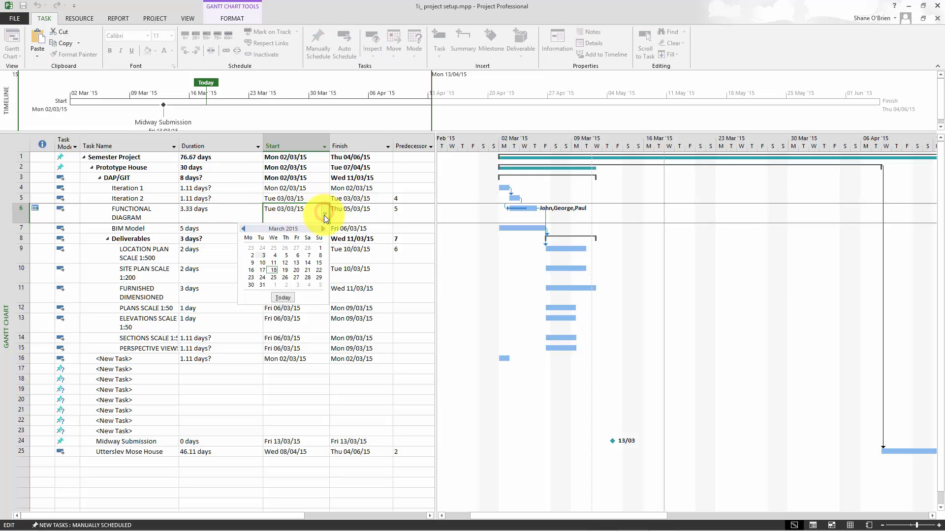
left_click(262, 263)
left_click(310, 295)
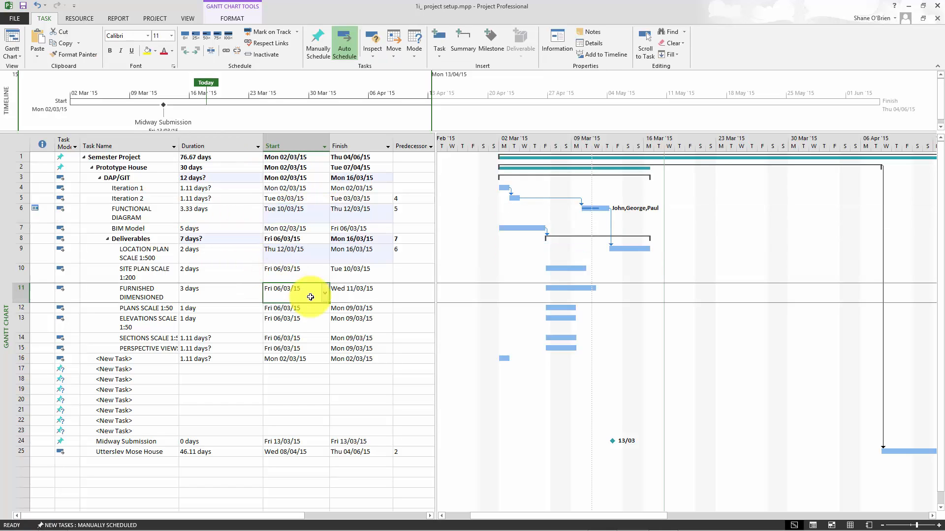
left_click(571, 209)
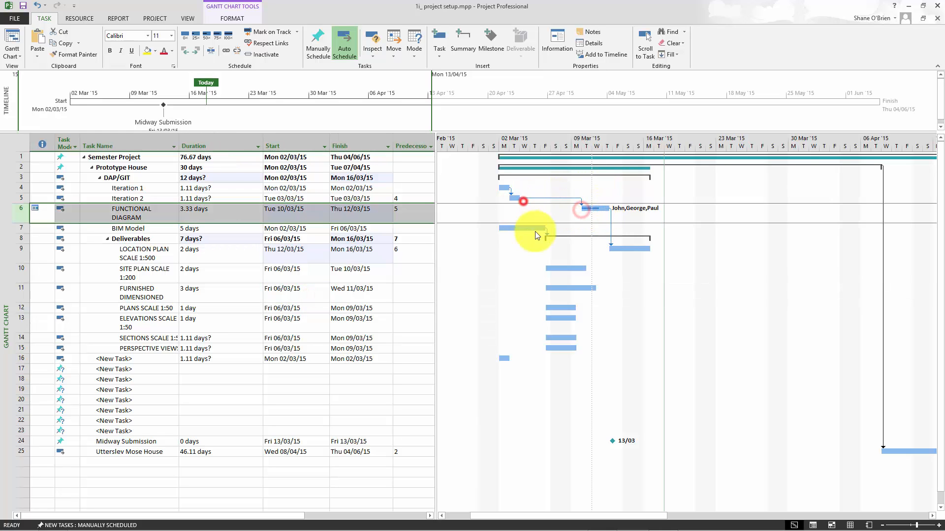
left_click(545, 228)
left_click(204, 210)
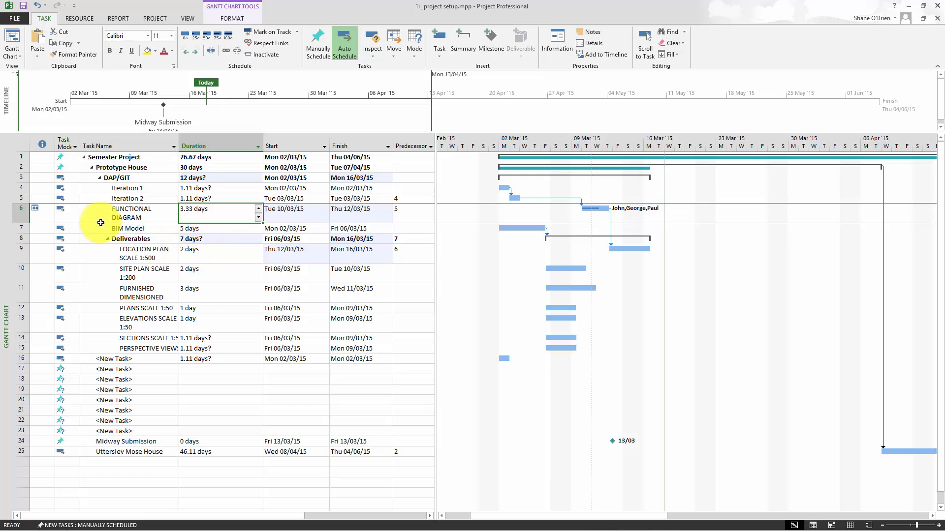
Step: Assign the third listed resource to the BIM Model task
left_click(138, 228)
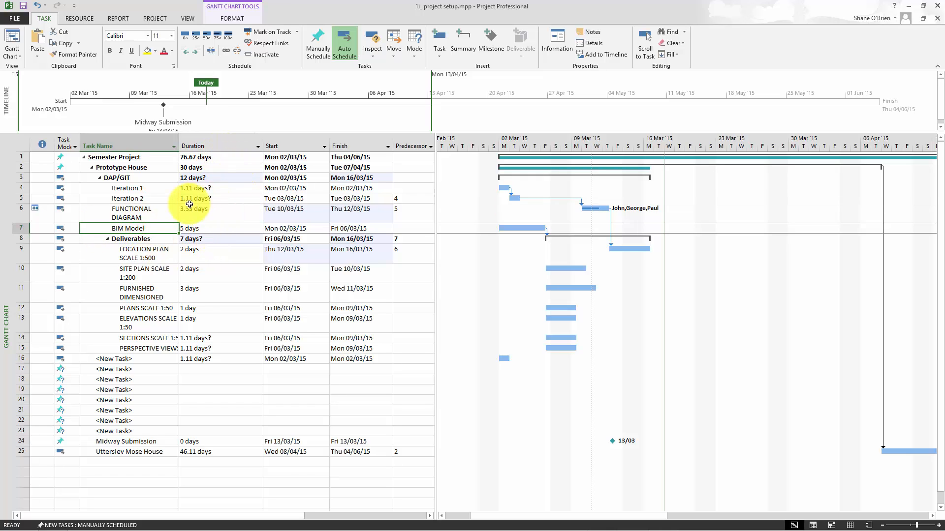
right_click(148, 228)
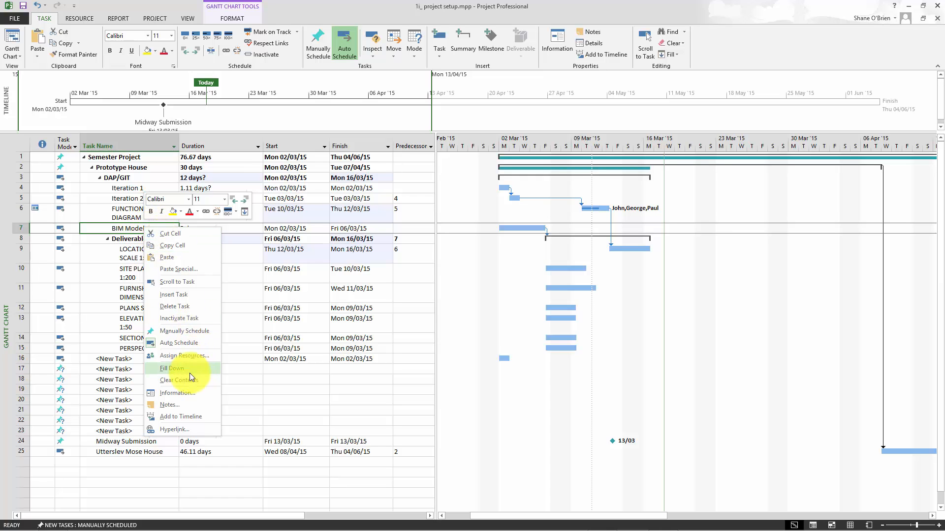
left_click(181, 356)
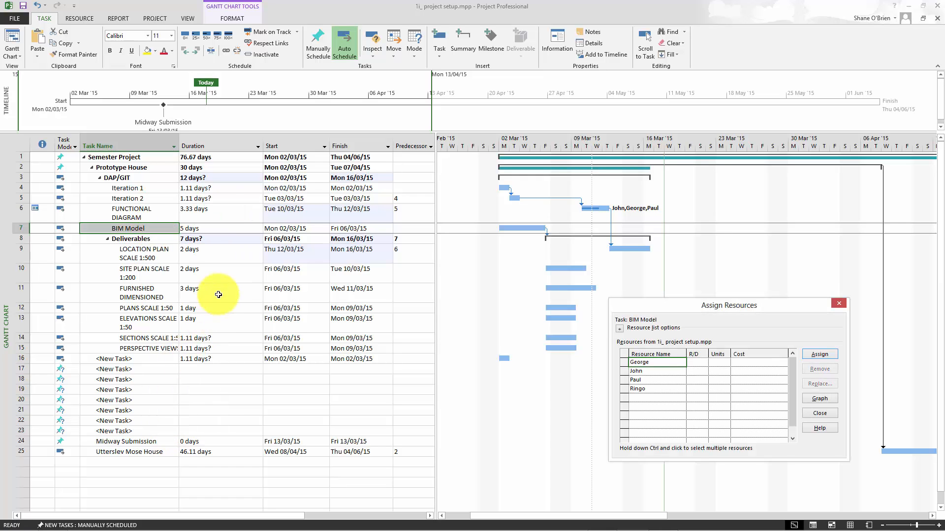
left_click(671, 380)
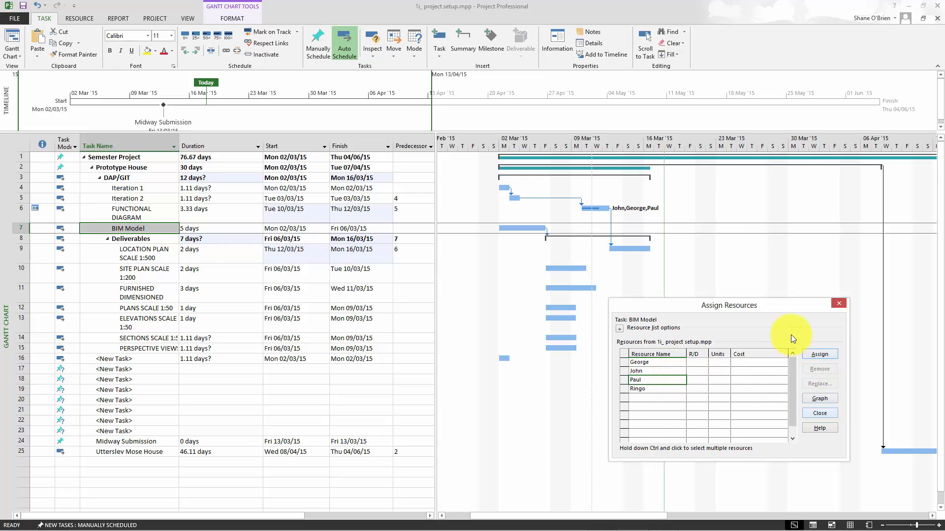
left_click_drag(676, 305, 600, 255)
left_click(572, 331)
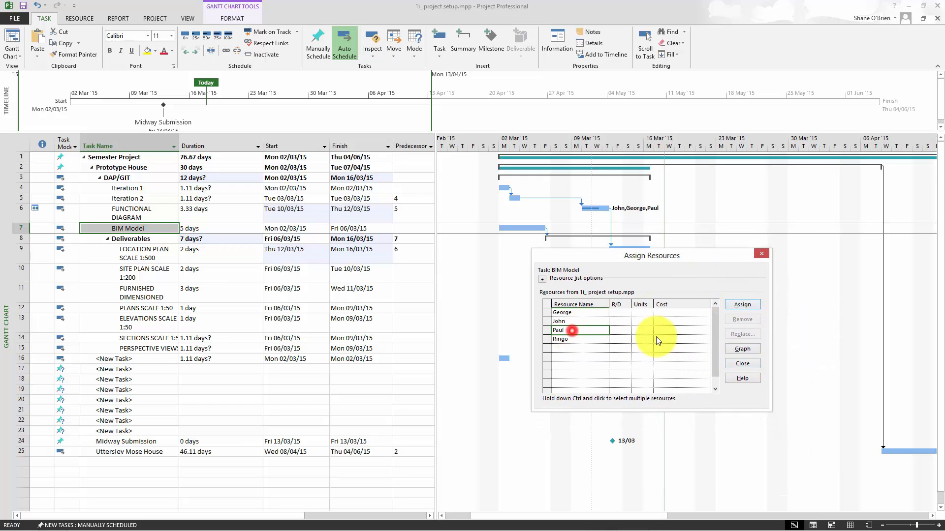
key("Escape")
left_click(743, 306)
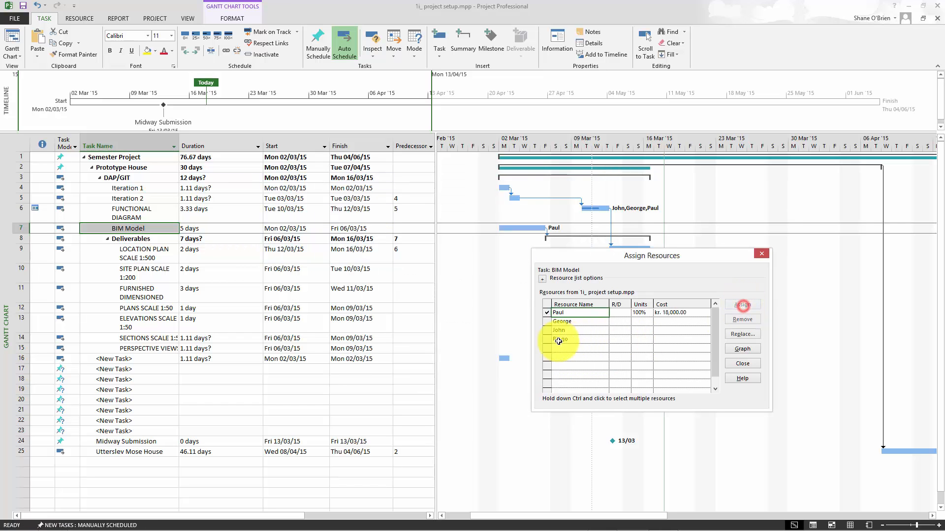
left_click(762, 255)
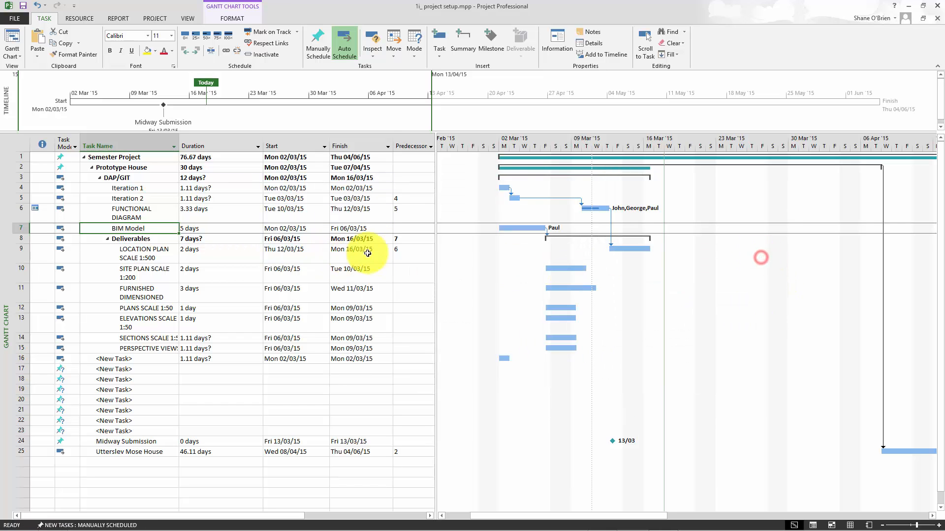
left_click(368, 256)
left_click(246, 229)
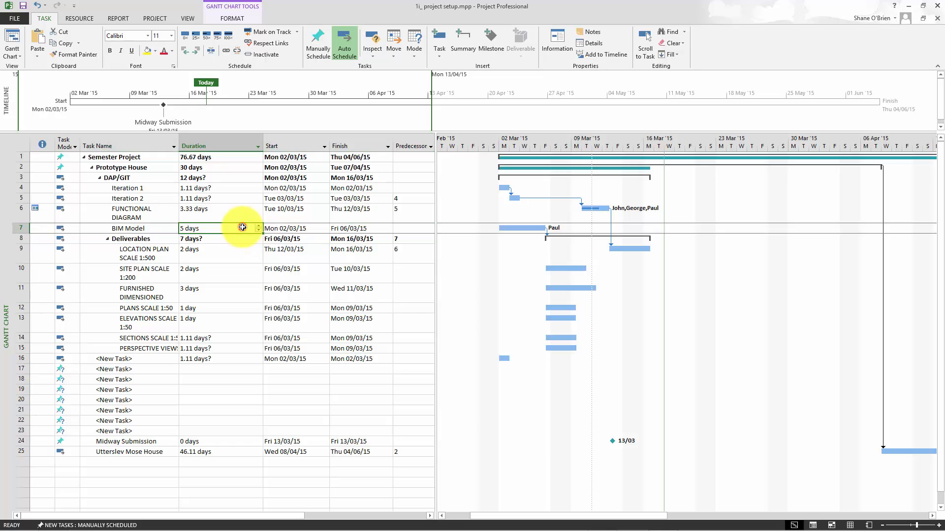
left_click(230, 272)
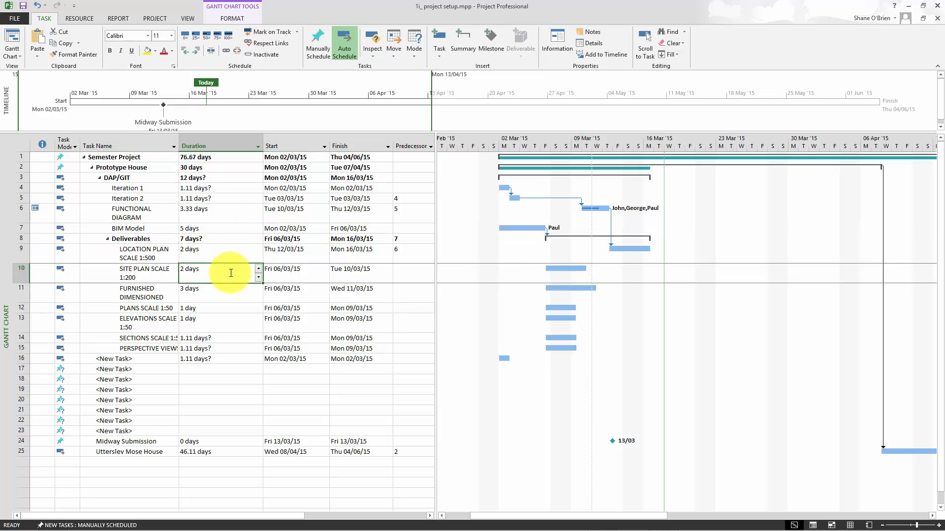
left_click(250, 239)
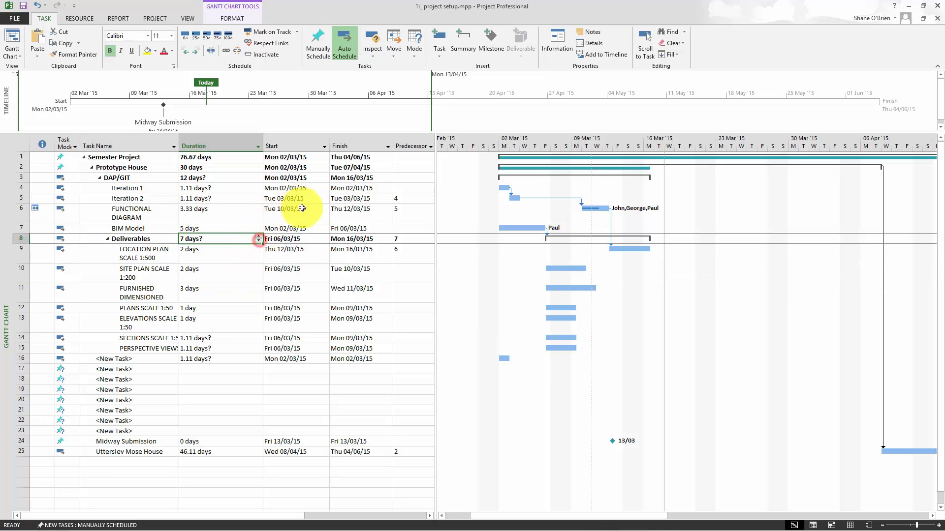
Step: Show the Late Tasks report for the project
left_click(123, 19)
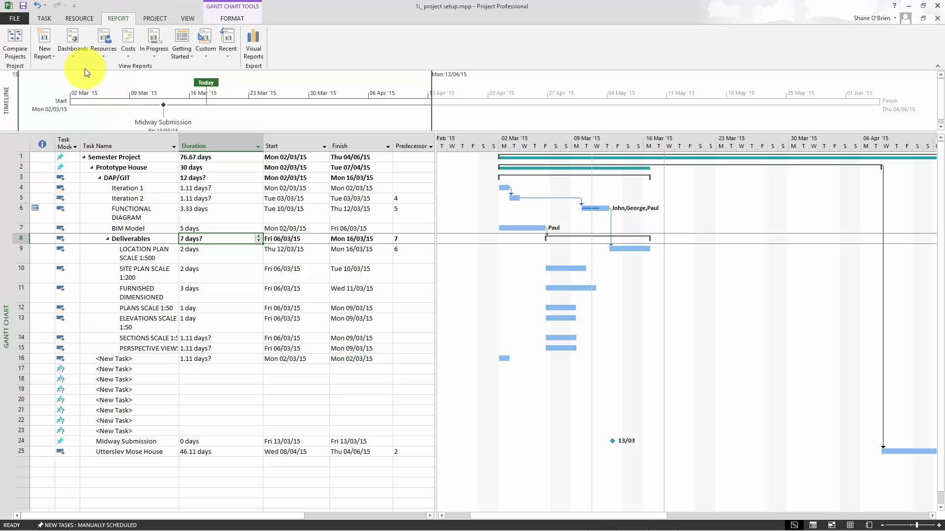
left_click(153, 58)
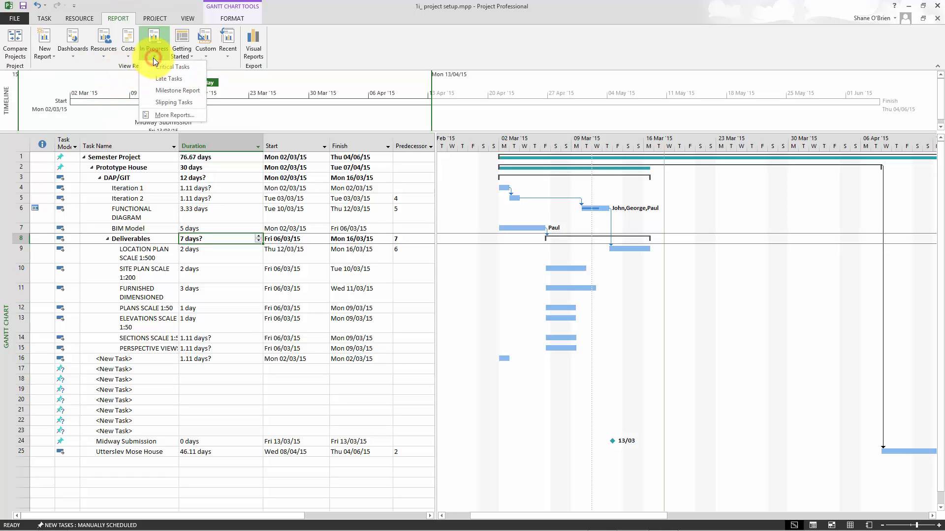
left_click(166, 80)
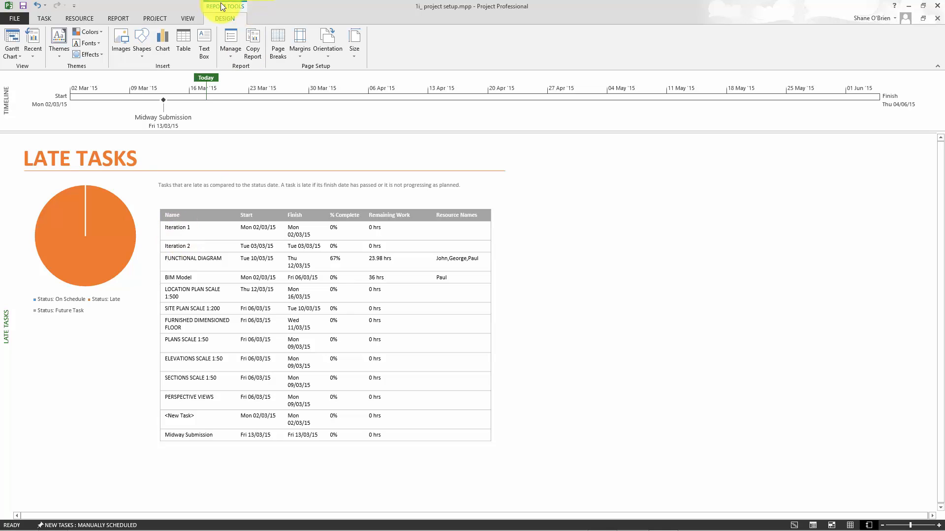
Step: Show the Task Cost Overview report for the project
left_click(127, 19)
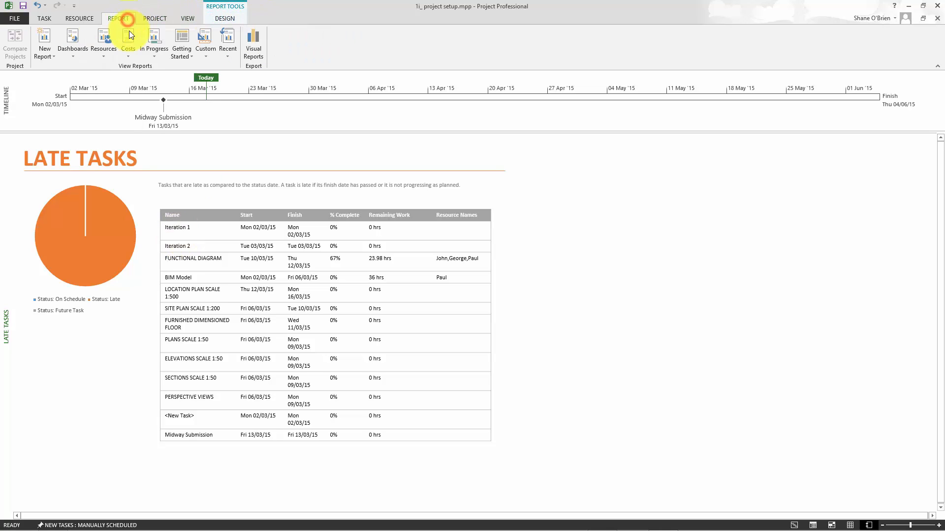
left_click(156, 57)
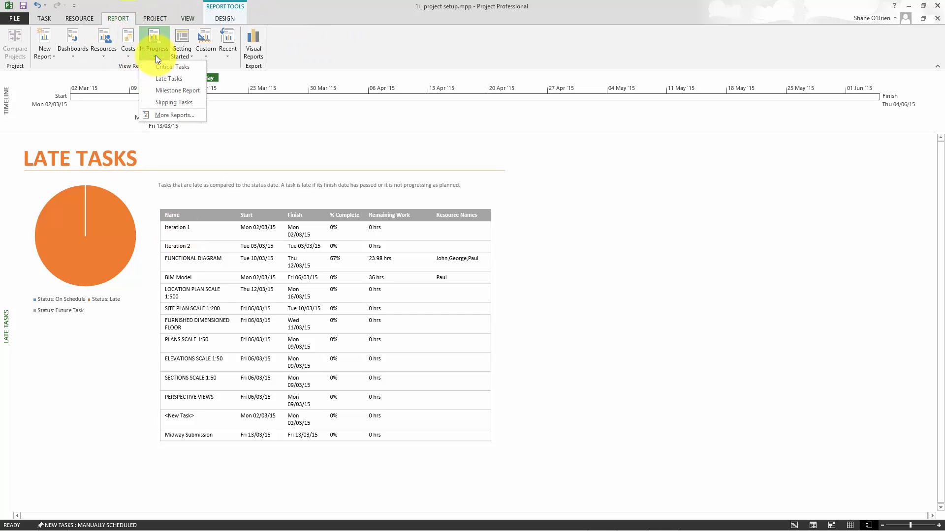
left_click(129, 56)
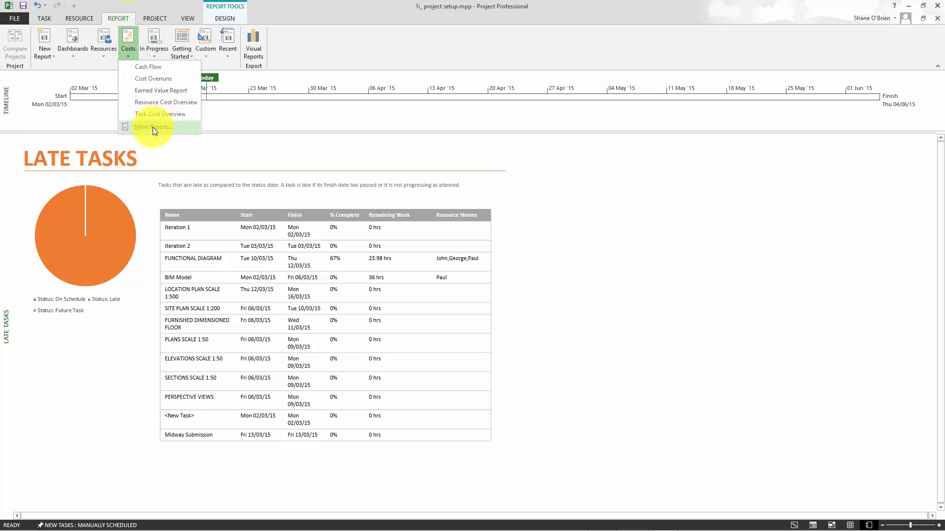
left_click(152, 114)
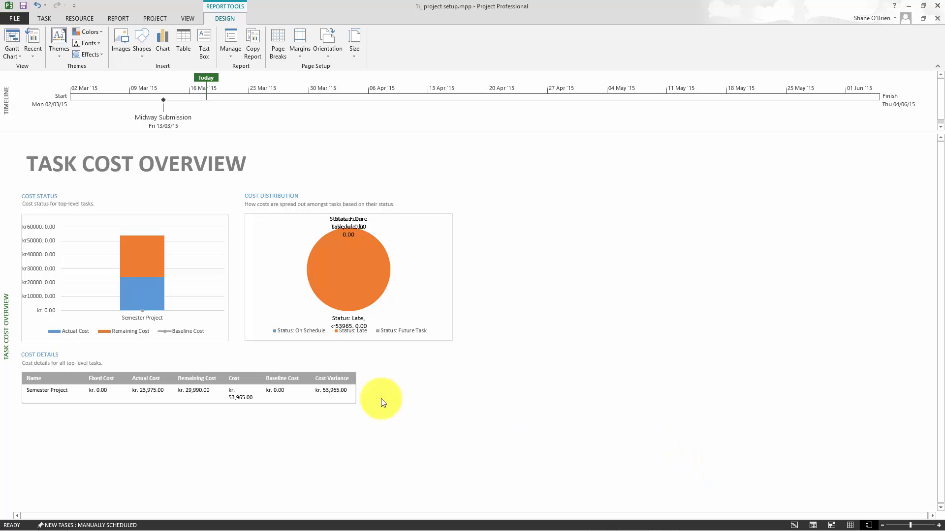
Step: Return from the cost report to the Gantt Chart view
mouse_move(635, 529)
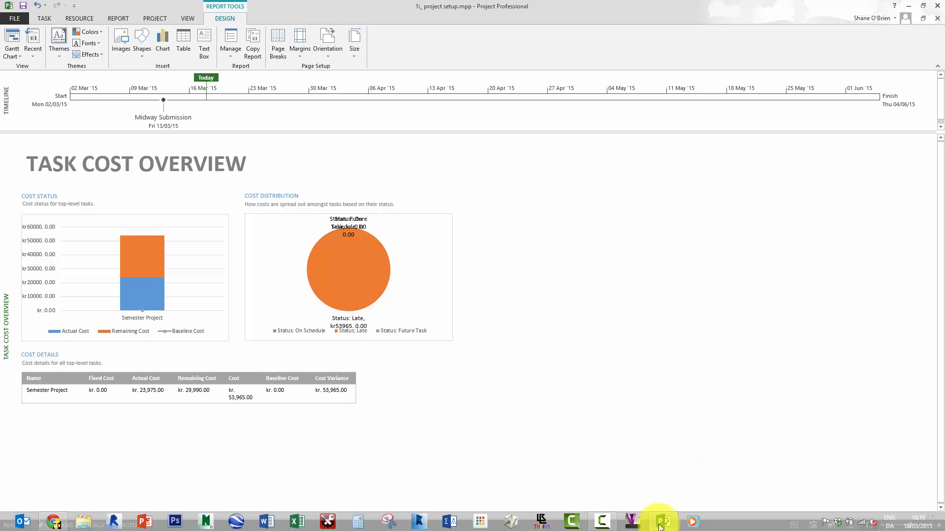
mouse_move(663, 525)
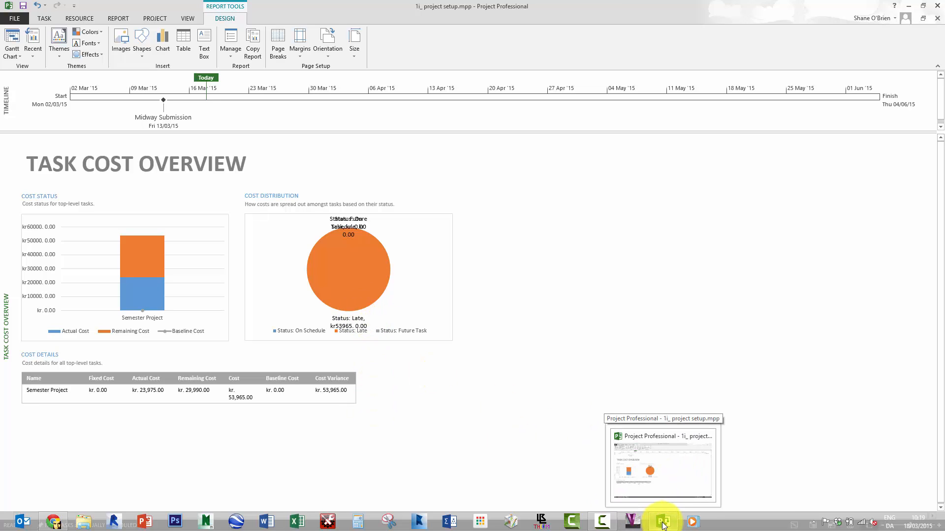
left_click(681, 433)
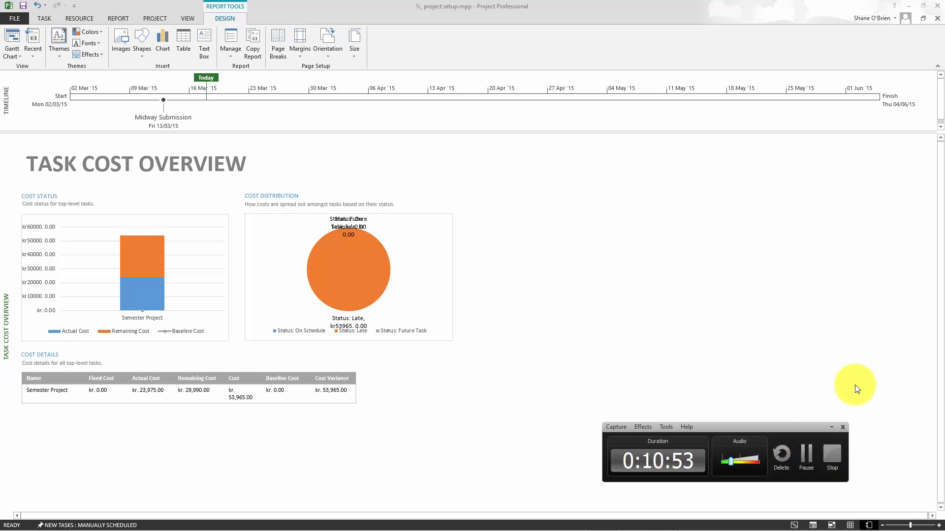
left_click(12, 43)
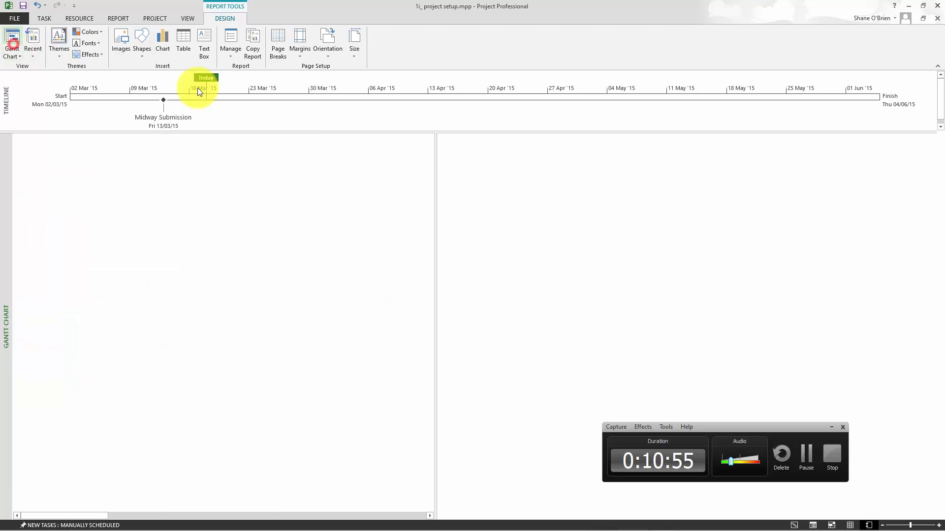